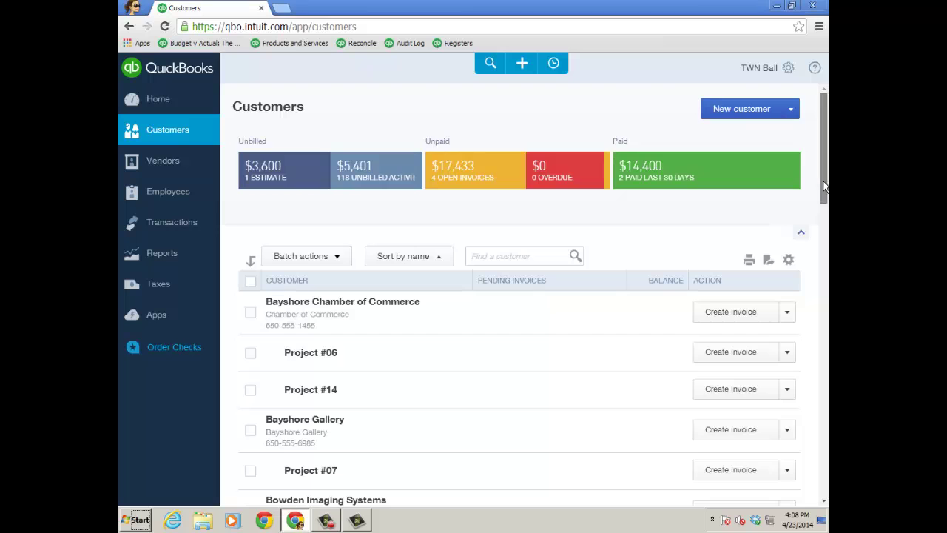
Open the QB Cleanup Work sub-customer under The Folk Shop, review its parent and billing options, and leave its details without saving.
{"action": "left_click_drag", "start_coordinate": [824, 189], "coordinate": [827, 424]}
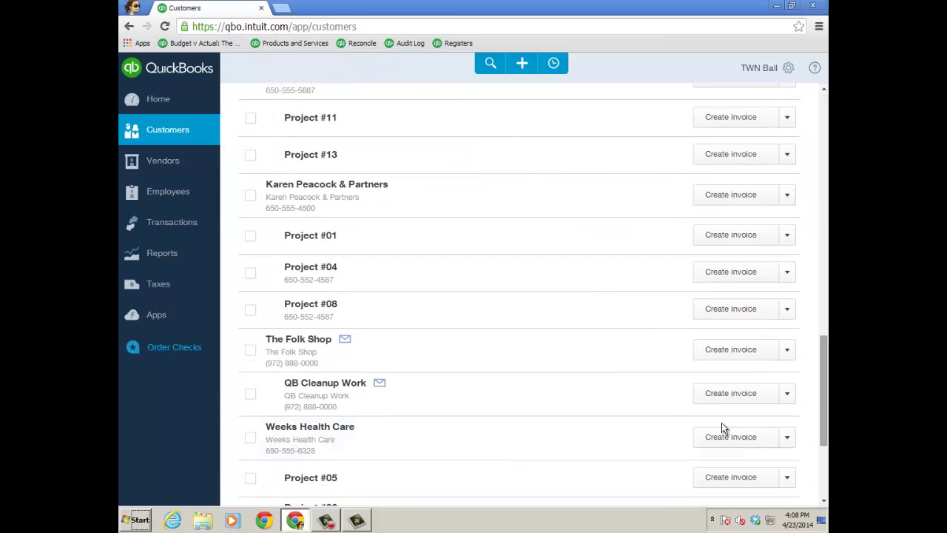
{"action": "left_click", "coordinate": [343, 383]}
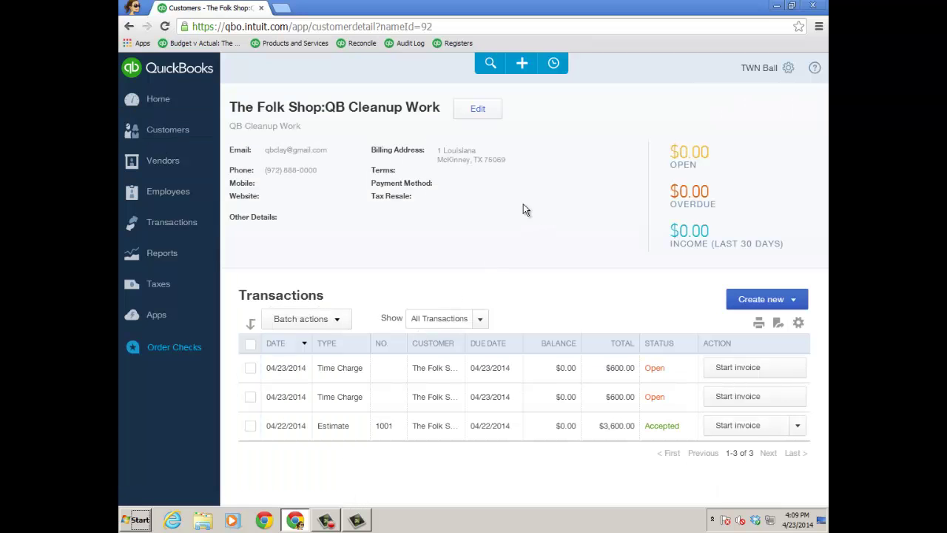
{"action": "left_click", "coordinate": [481, 111]}
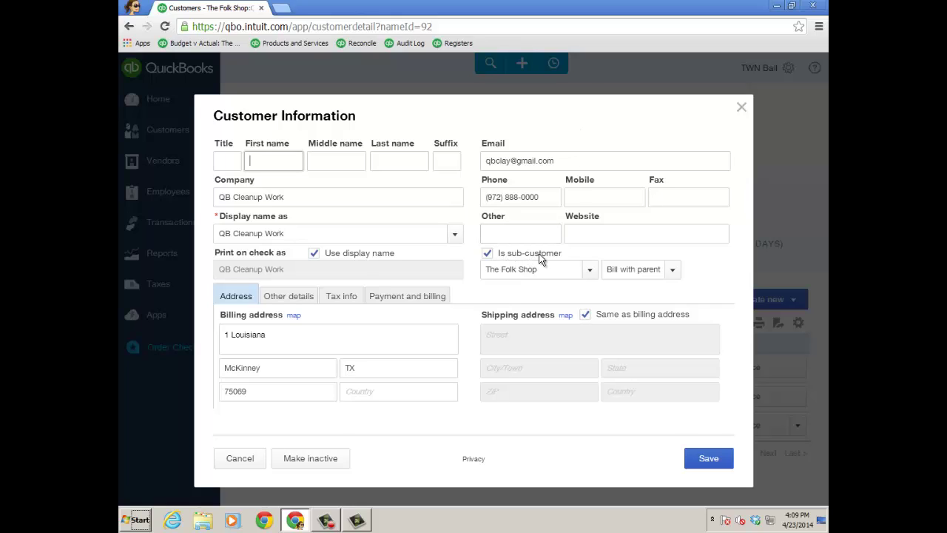
{"action": "left_click", "coordinate": [672, 271]}
{"action": "left_click", "coordinate": [718, 268]}
{"action": "left_click", "coordinate": [252, 458]}
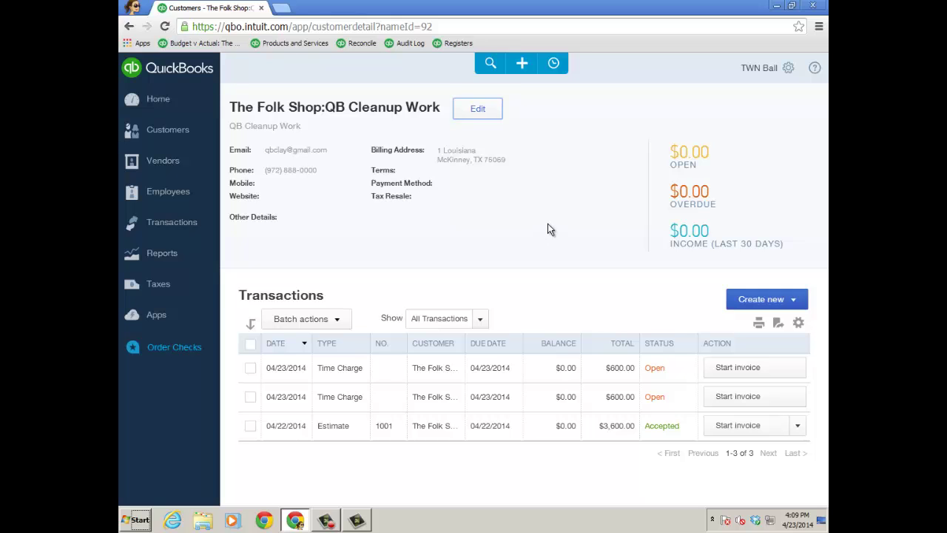
Review the Products and services options in the company's Sales settings and save them as they are.
{"action": "left_click", "coordinate": [789, 68]}
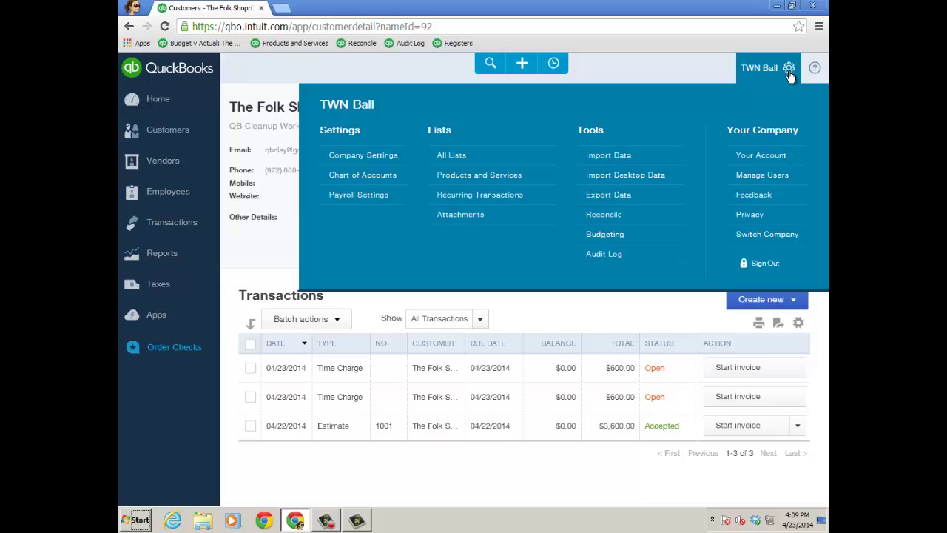
{"action": "left_click", "coordinate": [360, 157]}
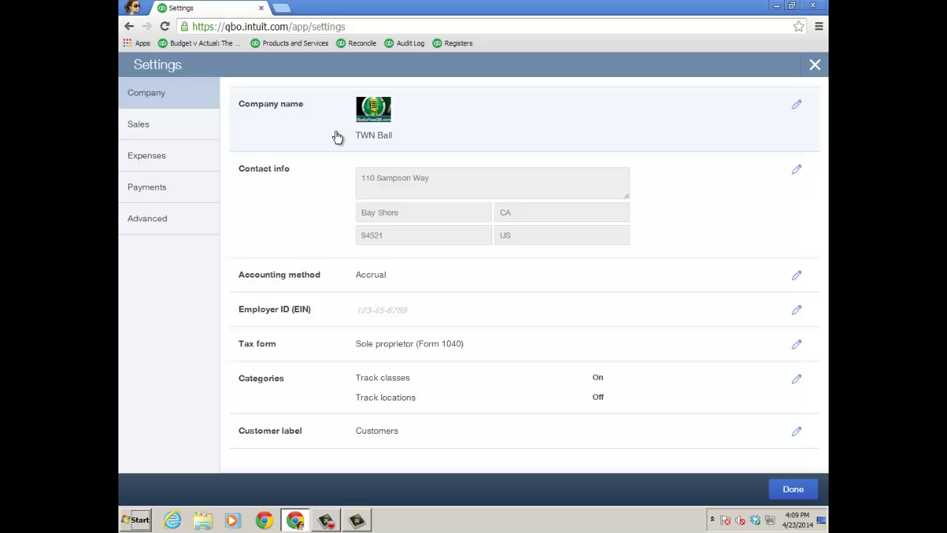
{"action": "left_click", "coordinate": [162, 136]}
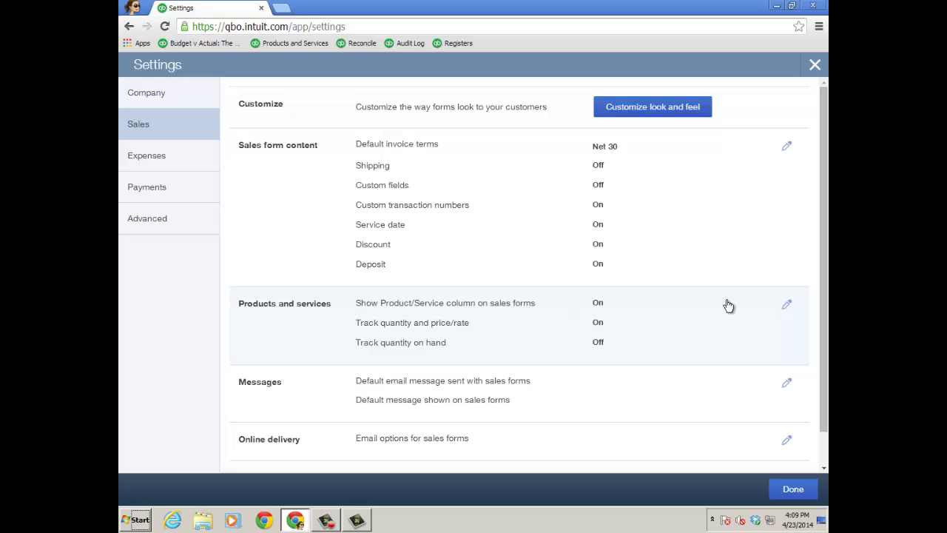
{"action": "left_click", "coordinate": [787, 307]}
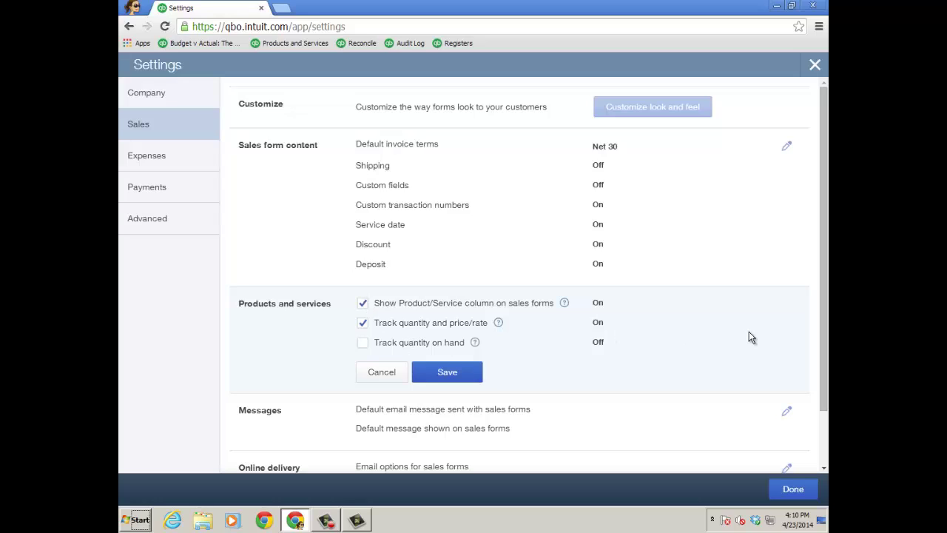
{"action": "scroll", "coordinate": [823, 339], "scroll_direction": "down", "scroll_amount": 1}
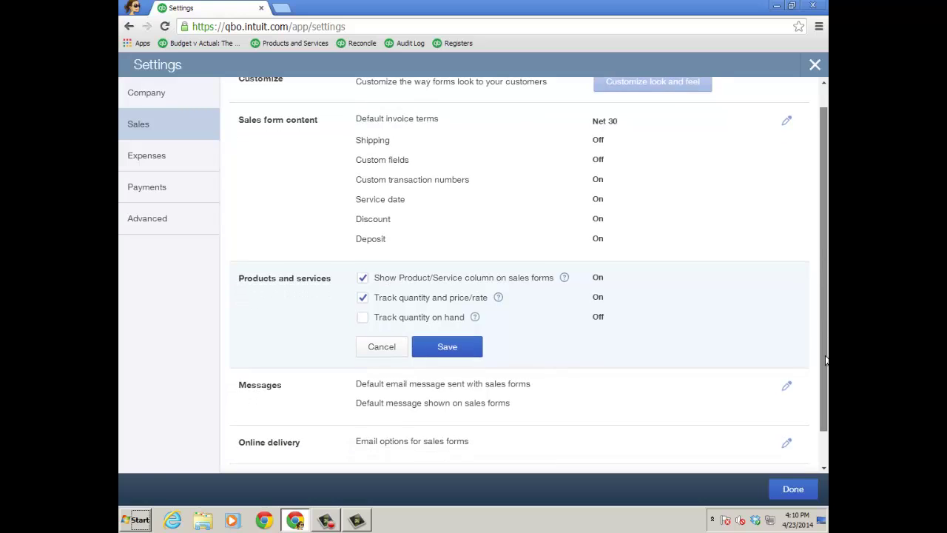
{"action": "scroll", "coordinate": [823, 339], "scroll_direction": "up", "scroll_amount": 1}
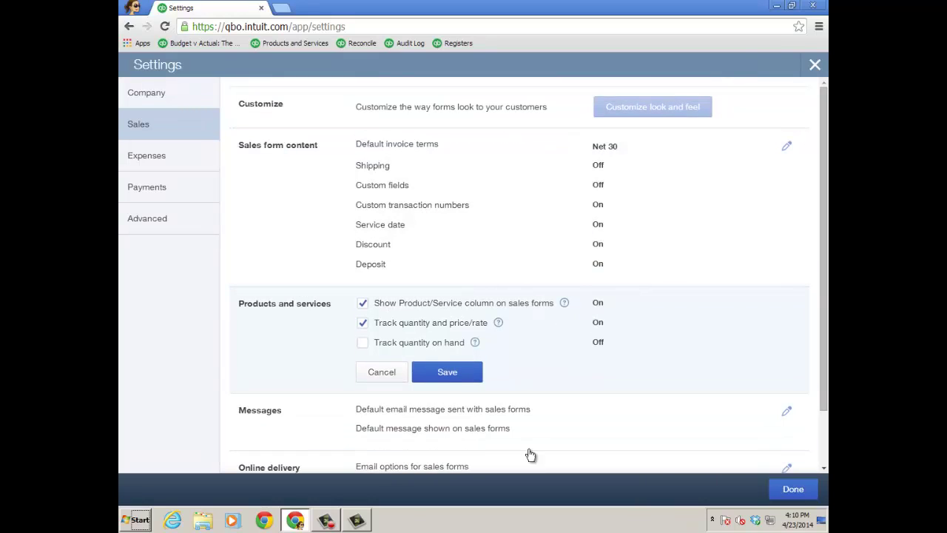
{"action": "left_click", "coordinate": [457, 377]}
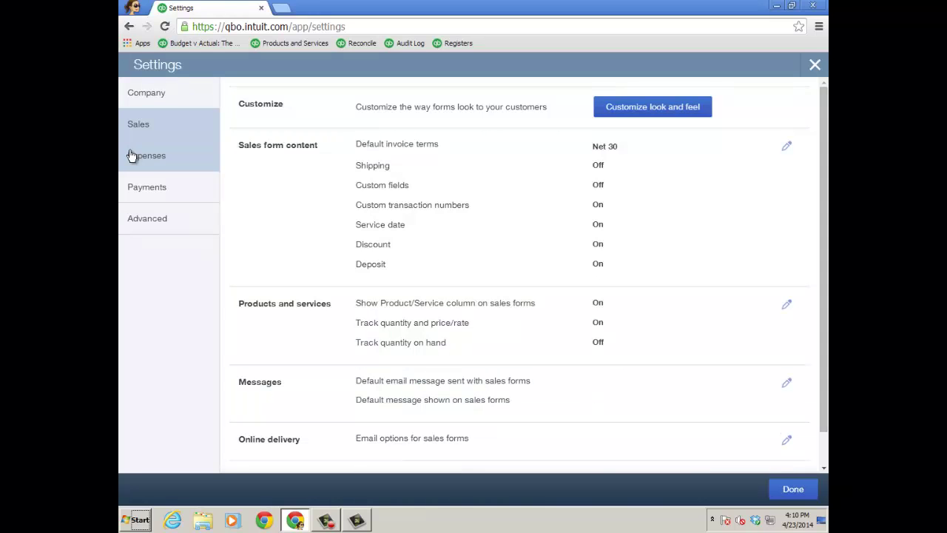
Review the Bills and expenses options and the Time tracking options in the company settings, then close the settings.
{"action": "left_click", "coordinate": [152, 161]}
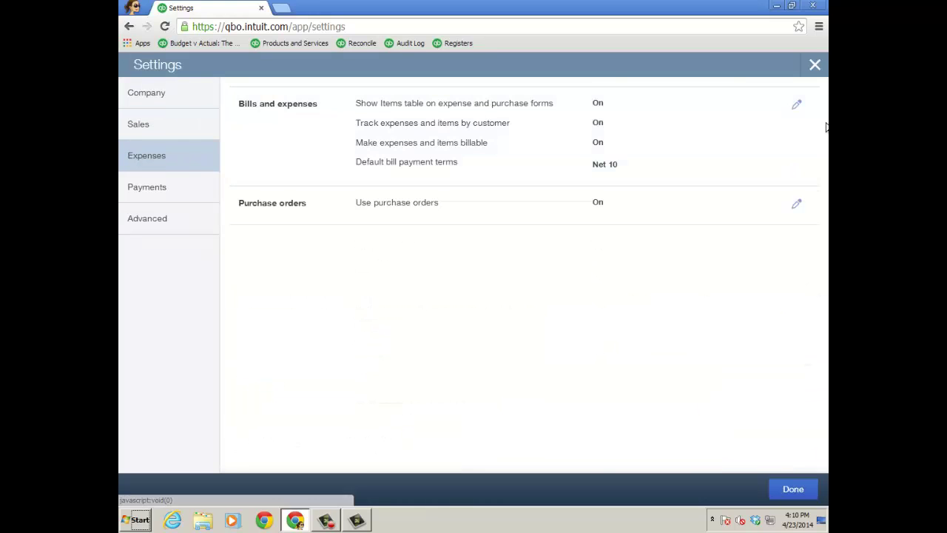
{"action": "left_click", "coordinate": [798, 108]}
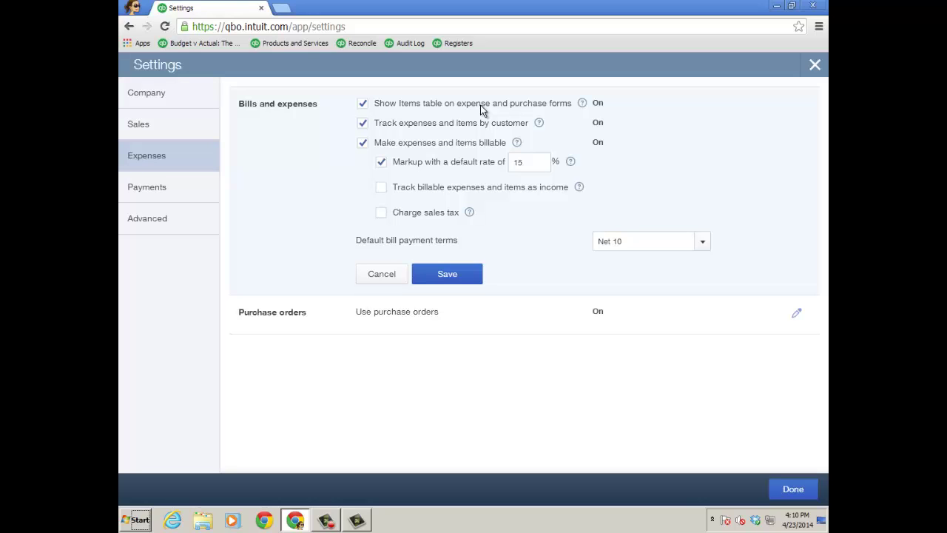
{"action": "left_click", "coordinate": [180, 218]}
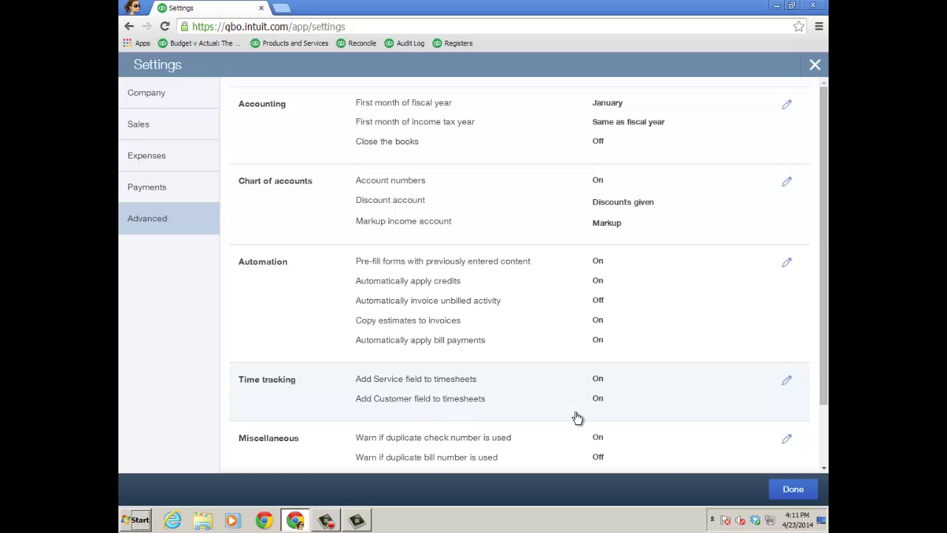
{"action": "left_click", "coordinate": [788, 382]}
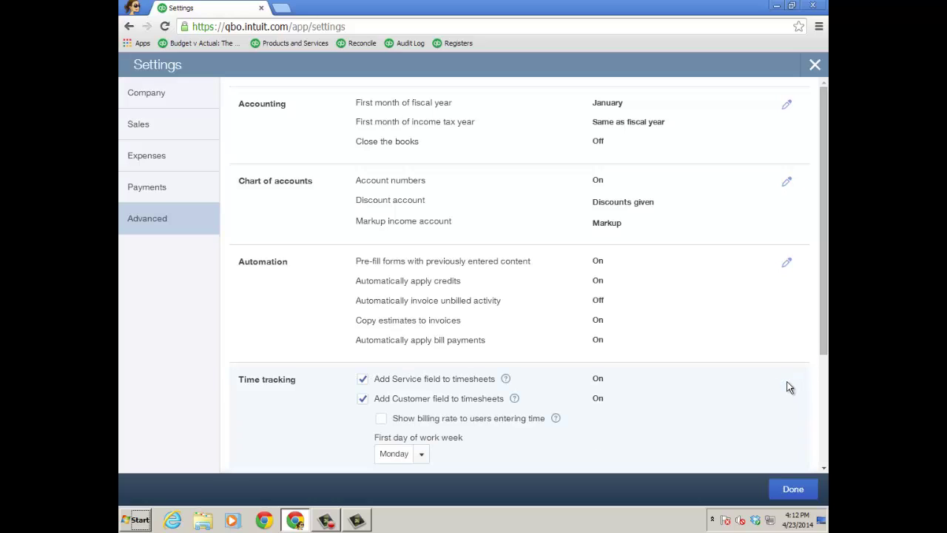
{"action": "left_click", "coordinate": [815, 66]}
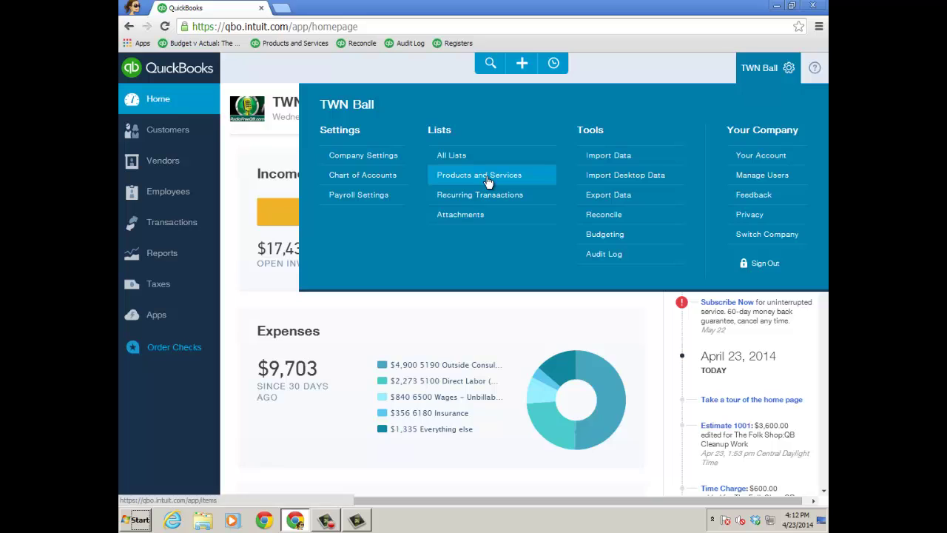
Examine the Accounting Consulting item's sales and purchasing information in the Products and Services list, then close it.
{"action": "left_click", "coordinate": [487, 182]}
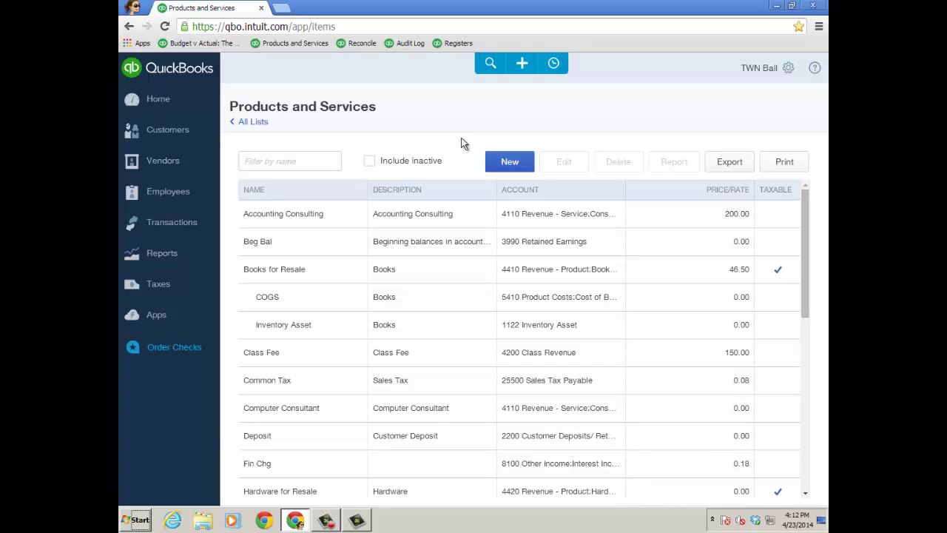
{"action": "left_click", "coordinate": [339, 221]}
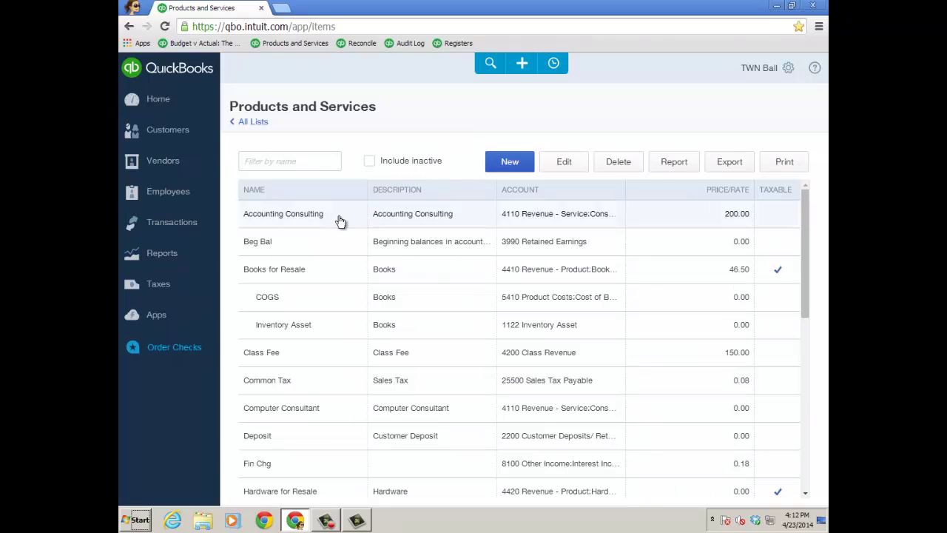
{"action": "left_click", "coordinate": [570, 163]}
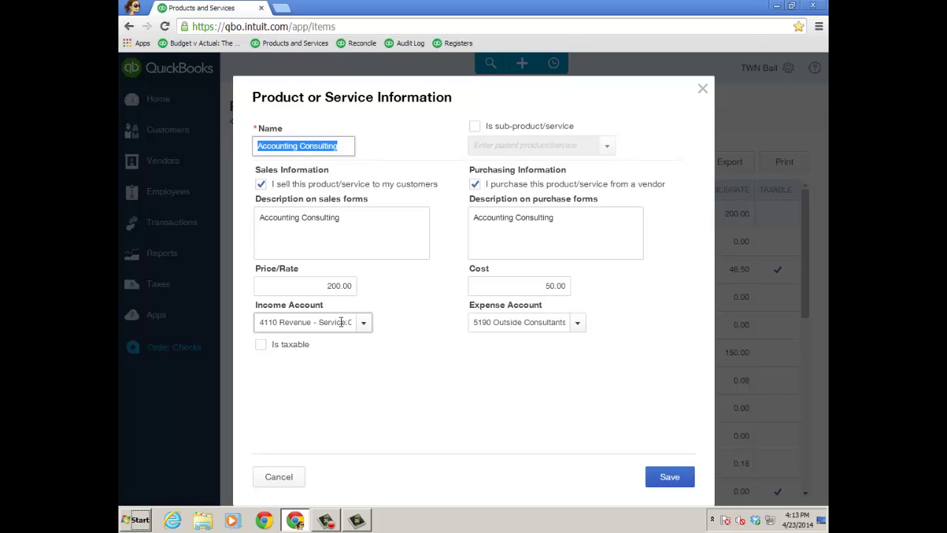
{"action": "key", "text": "Escape"}
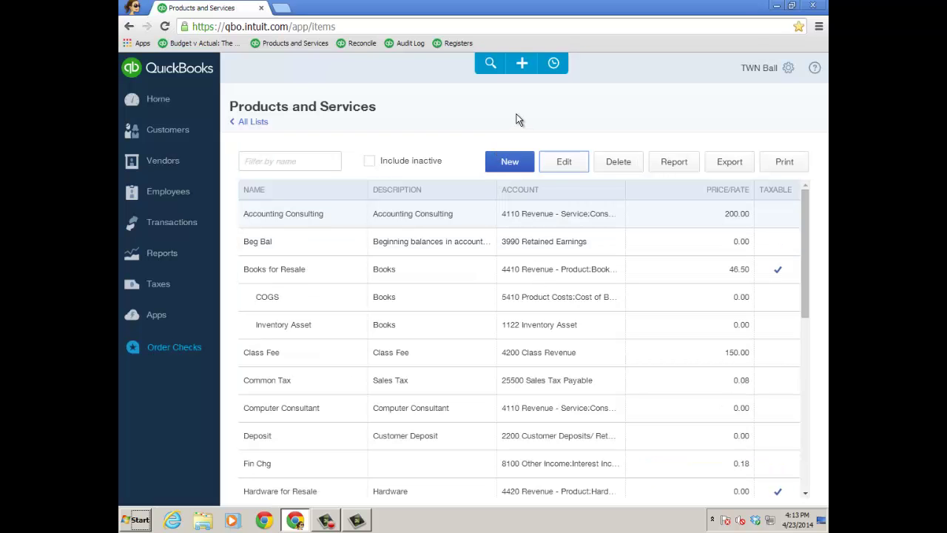
Open Estimate No. 1001 from the recent transactions and check its available status options.
{"action": "left_click", "coordinate": [553, 64]}
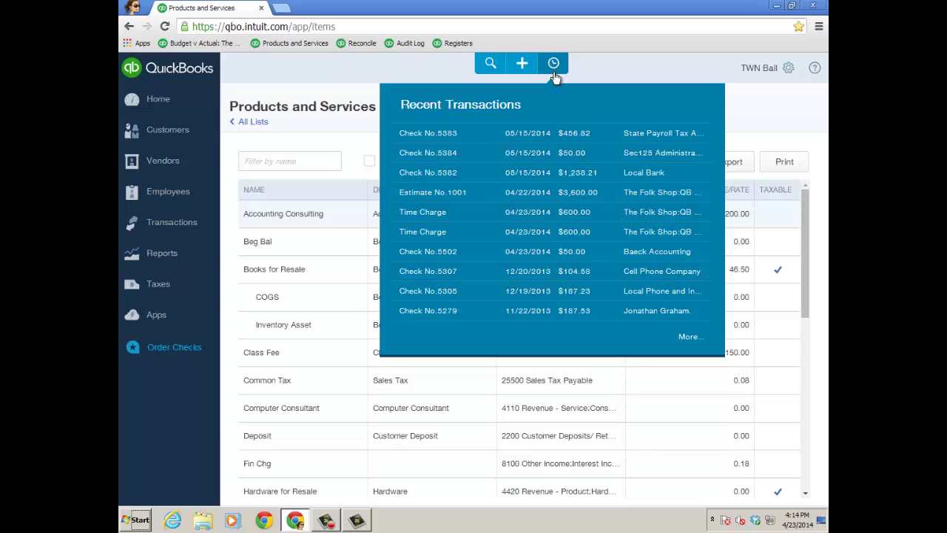
{"action": "left_click", "coordinate": [456, 193]}
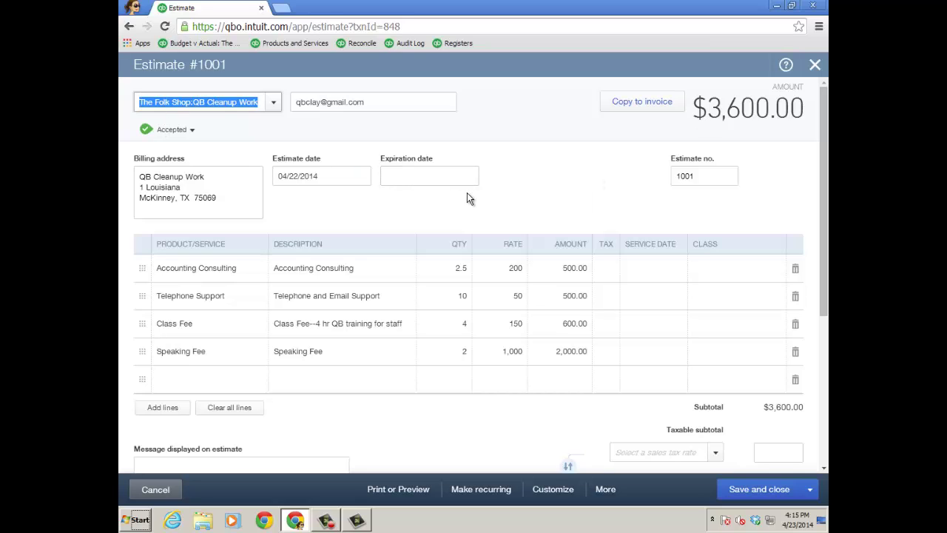
{"action": "left_click", "coordinate": [192, 133]}
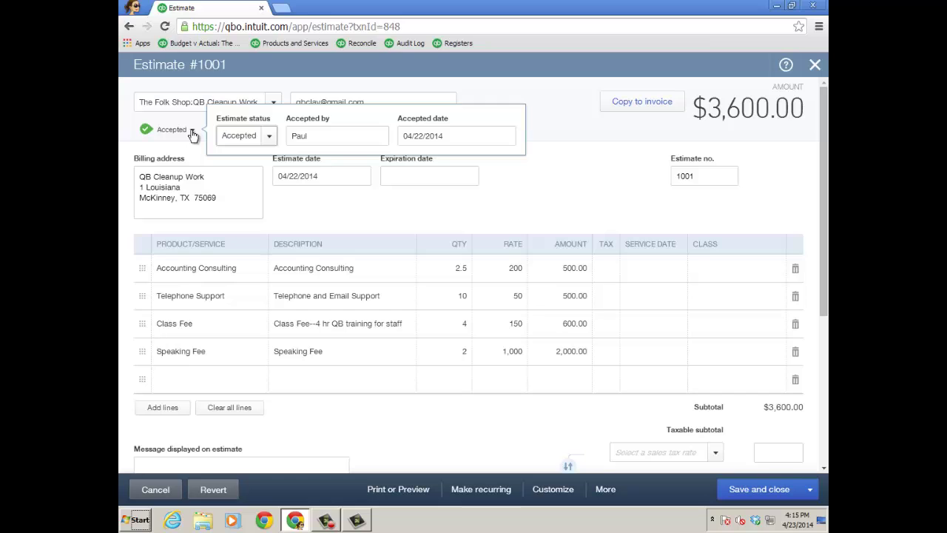
{"action": "left_click", "coordinate": [269, 140]}
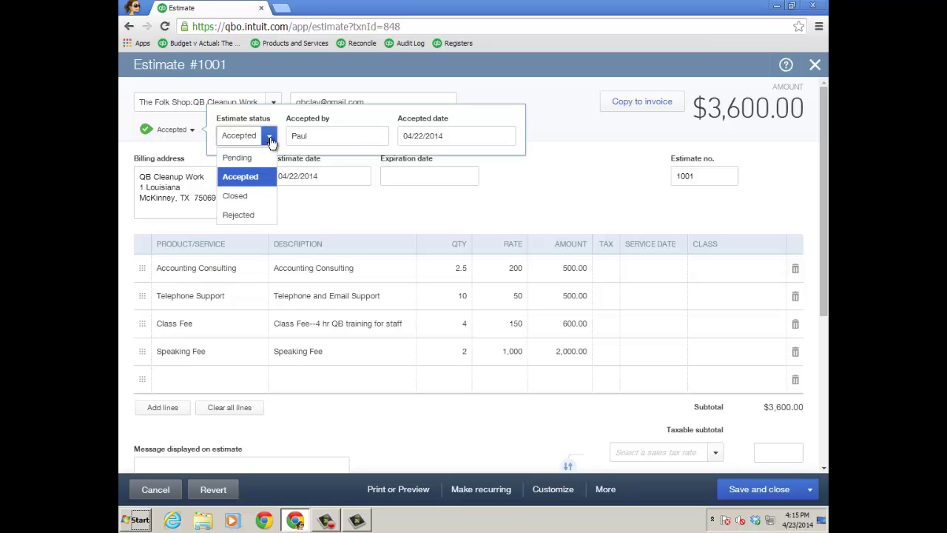
{"action": "left_click", "coordinate": [621, 192]}
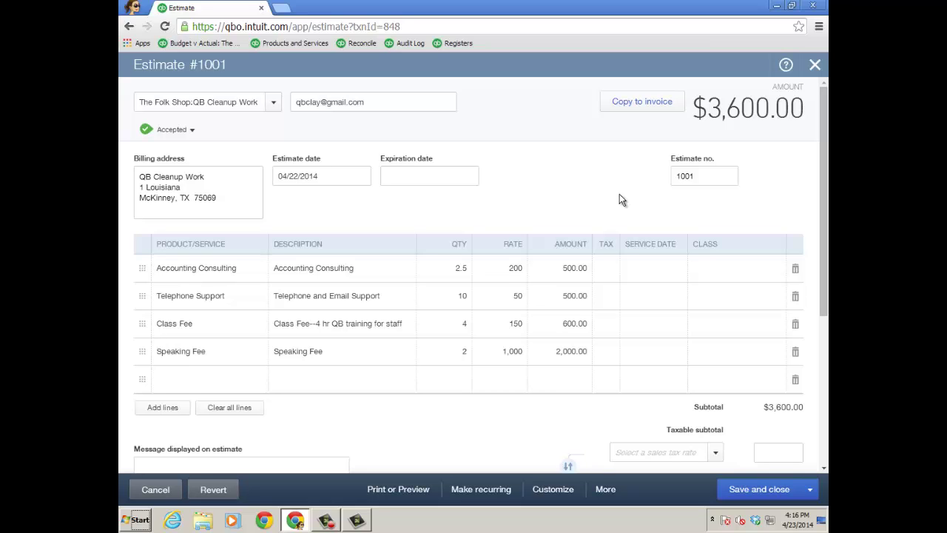
Duplicate the estimate's browser tab and open the company's budgets in the copy.
{"action": "right_click", "coordinate": [226, 7]}
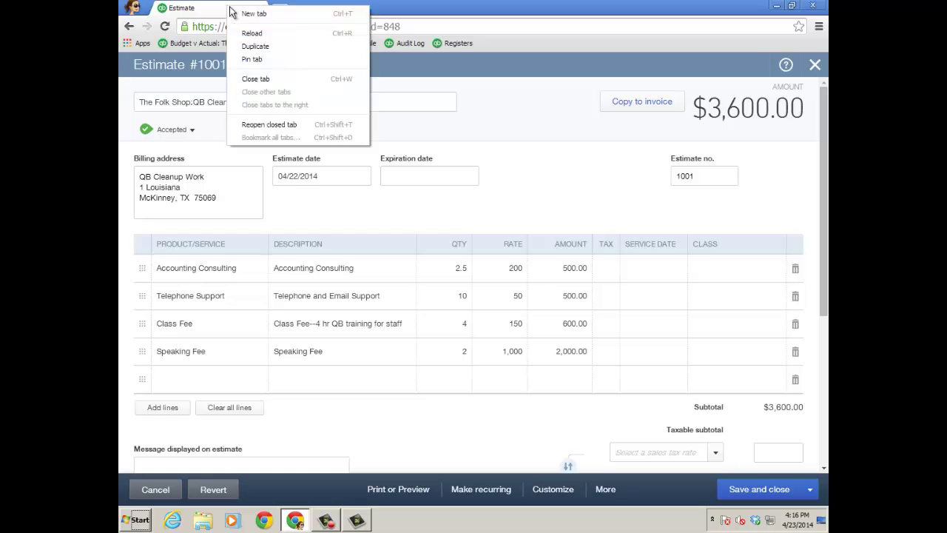
{"action": "left_click", "coordinate": [252, 45]}
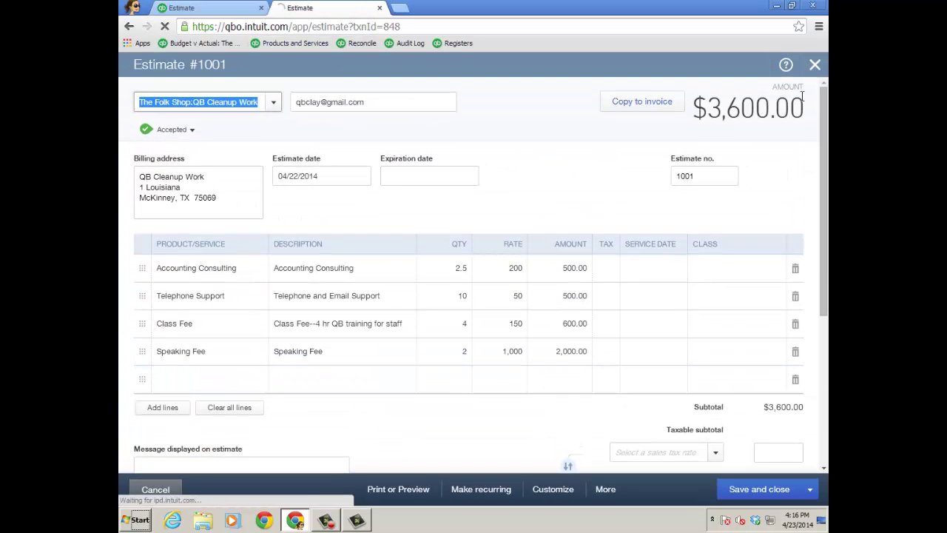
{"action": "left_click", "coordinate": [814, 66]}
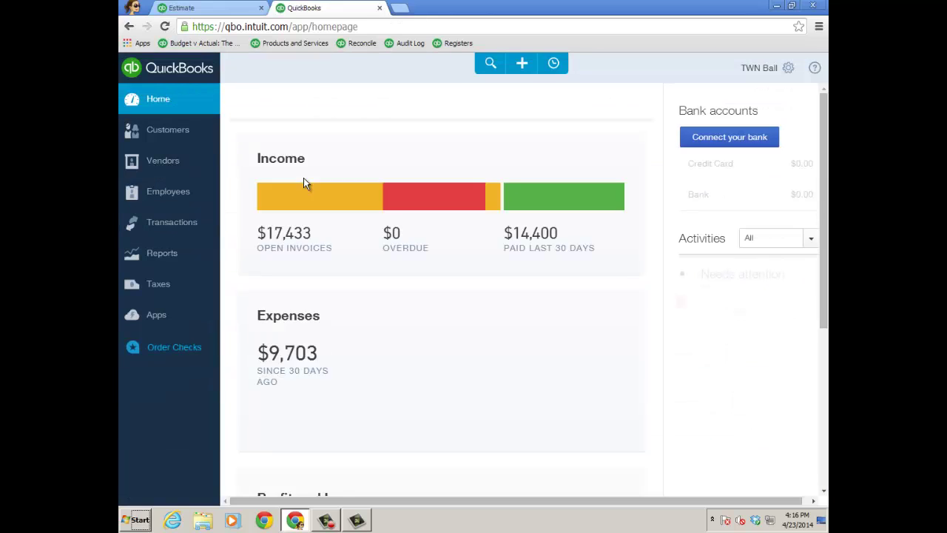
{"action": "left_click", "coordinate": [789, 69]}
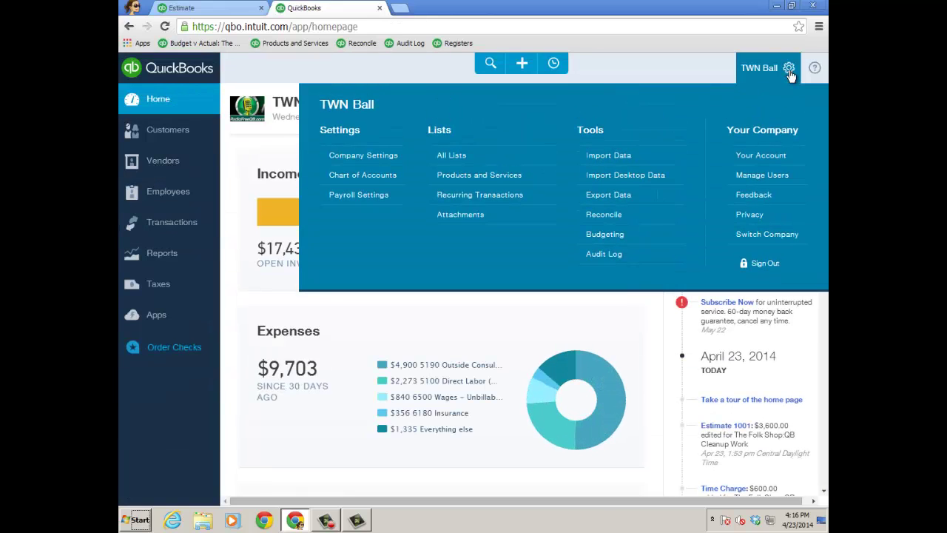
{"action": "left_click", "coordinate": [605, 233]}
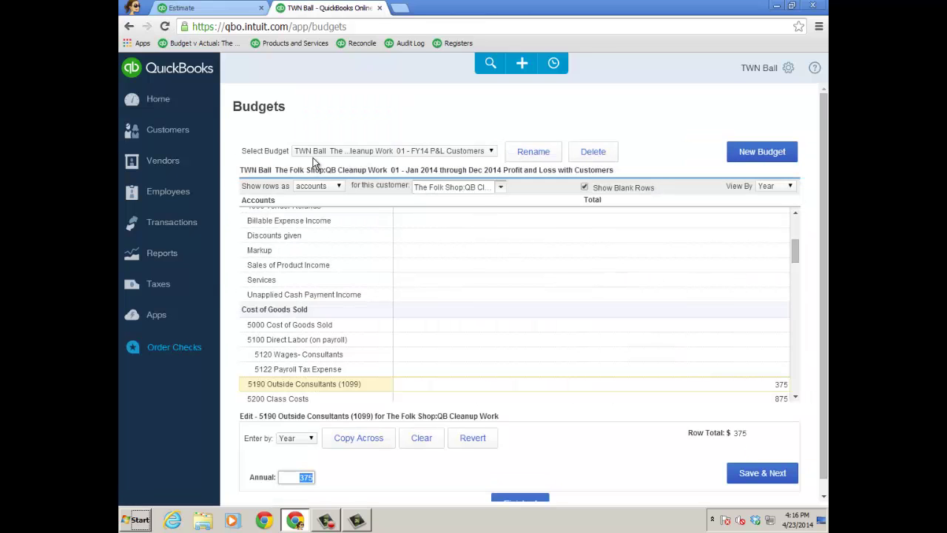
Check which budgets can be selected and which periods the QB Cleanup Work budget can be viewed by.
{"action": "left_click", "coordinate": [491, 153]}
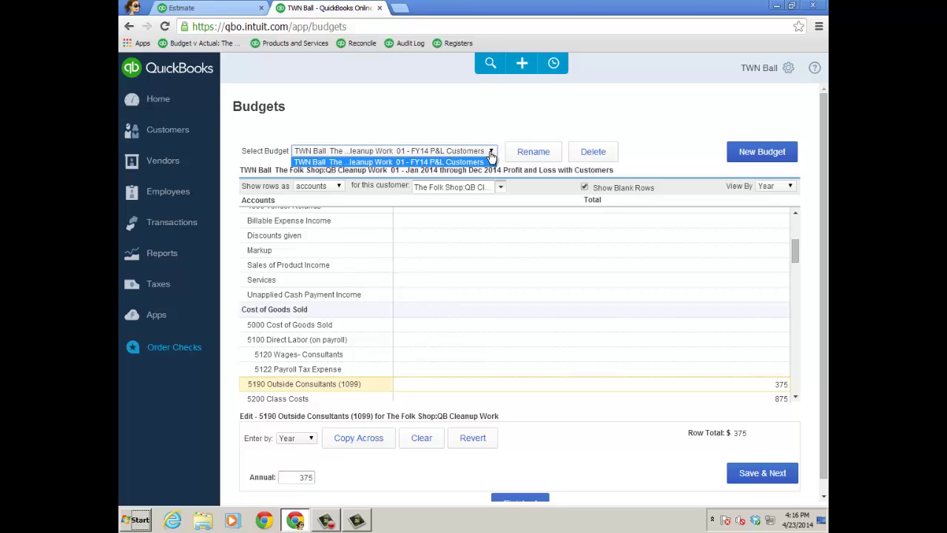
{"action": "left_click", "coordinate": [663, 132]}
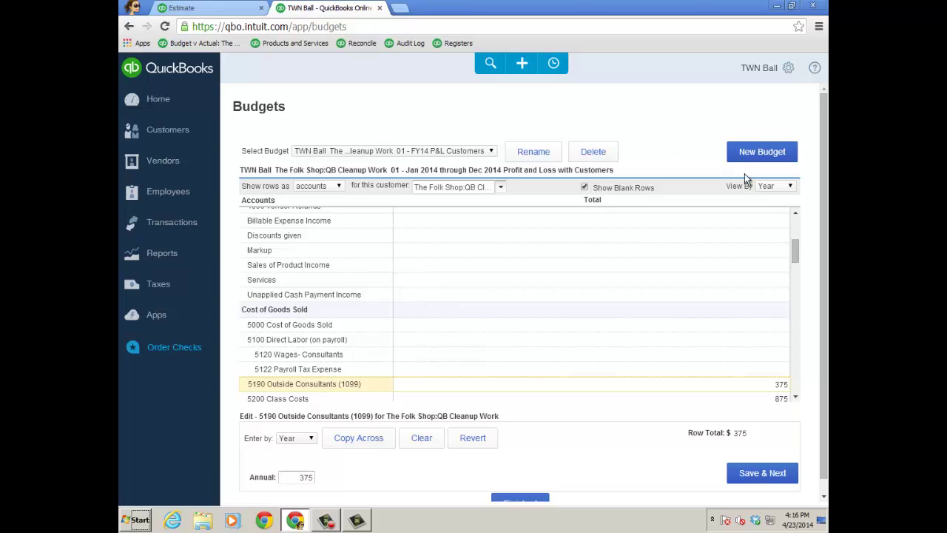
{"action": "left_click", "coordinate": [790, 187]}
{"action": "left_click", "coordinate": [792, 188]}
Compare the budget's income accounts with the product and service lines on Estimate No. 1001.
{"action": "left_click_drag", "start_coordinate": [799, 252], "coordinate": [797, 222]}
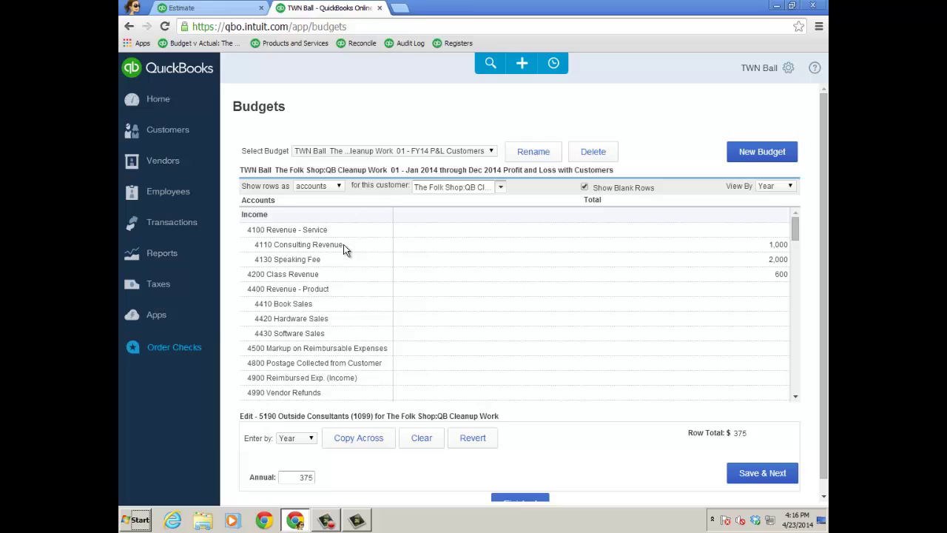
{"action": "left_click", "coordinate": [210, 10]}
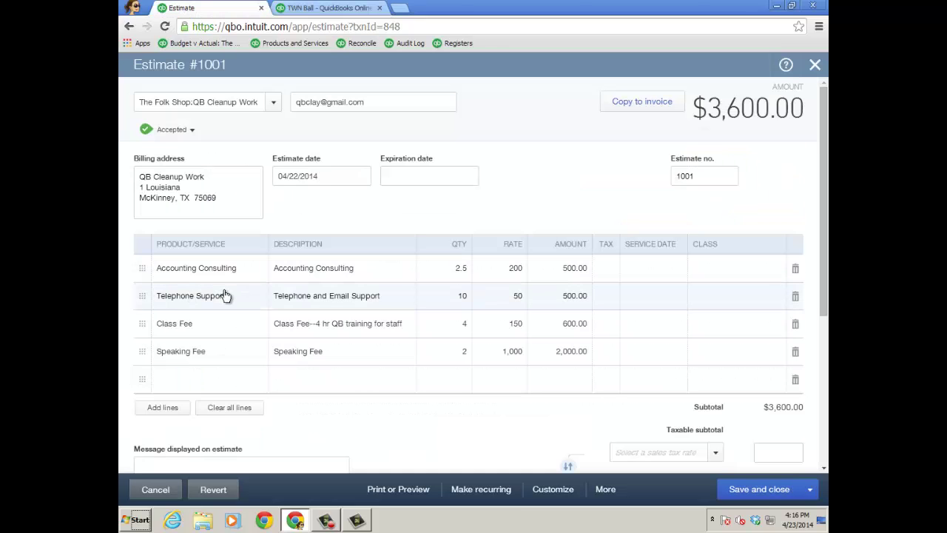
{"action": "left_click", "coordinate": [347, 9]}
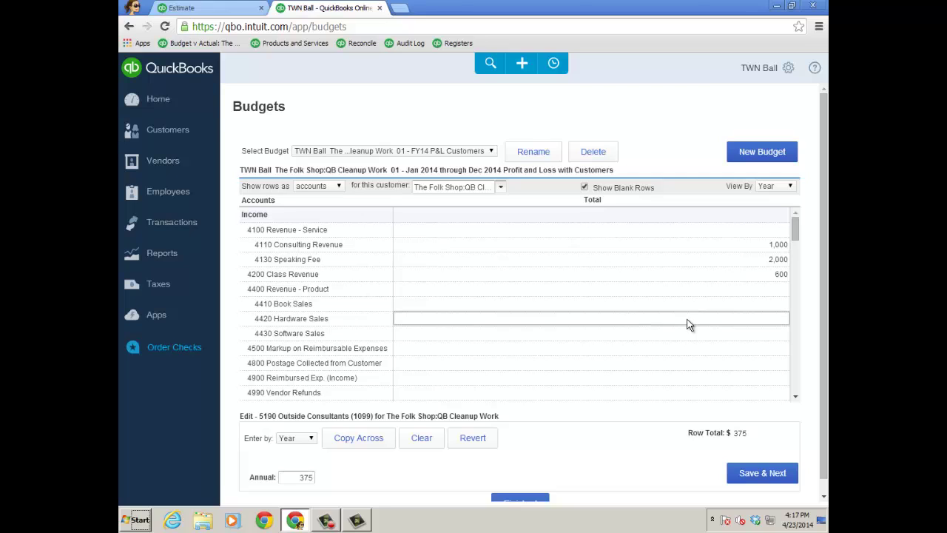
Review the budgeted cost of goods sold accounts for the QB Cleanup Work project.
{"action": "scroll", "coordinate": [688, 323], "scroll_direction": "down", "scroll_amount": 3}
{"action": "scroll", "coordinate": [688, 323], "scroll_direction": "down", "scroll_amount": 3}
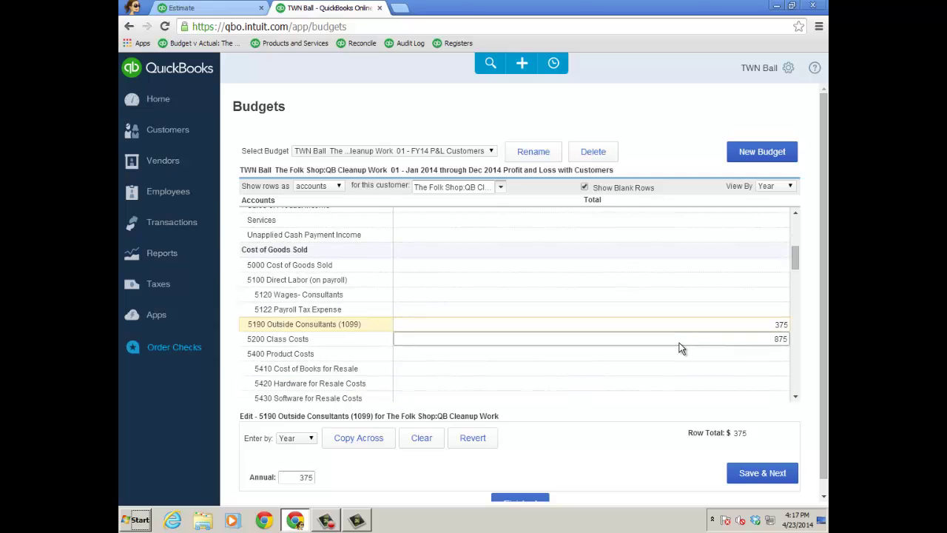
{"action": "scroll", "coordinate": [682, 348], "scroll_direction": "down", "scroll_amount": 2}
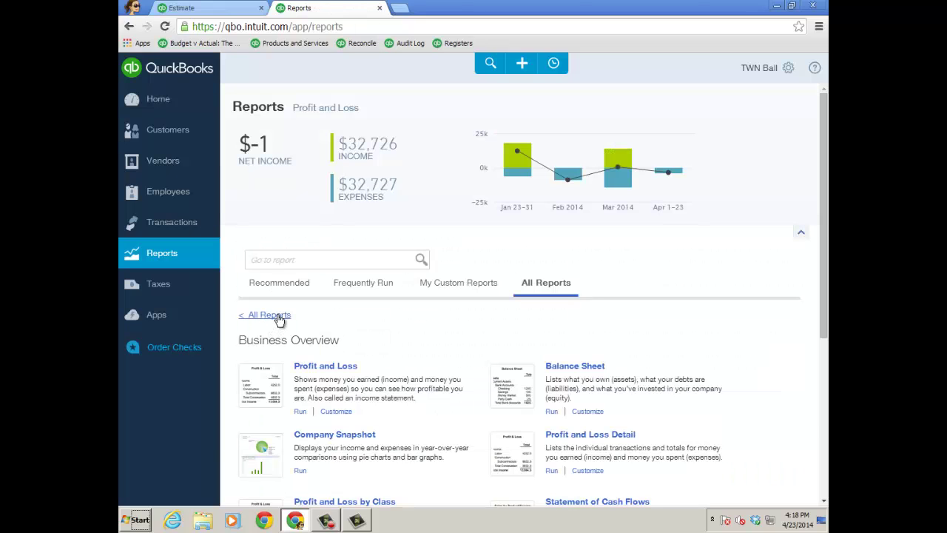
Open the customization settings of the Budget vs. Actuals report from the Business Overview reports.
{"action": "left_click", "coordinate": [275, 318]}
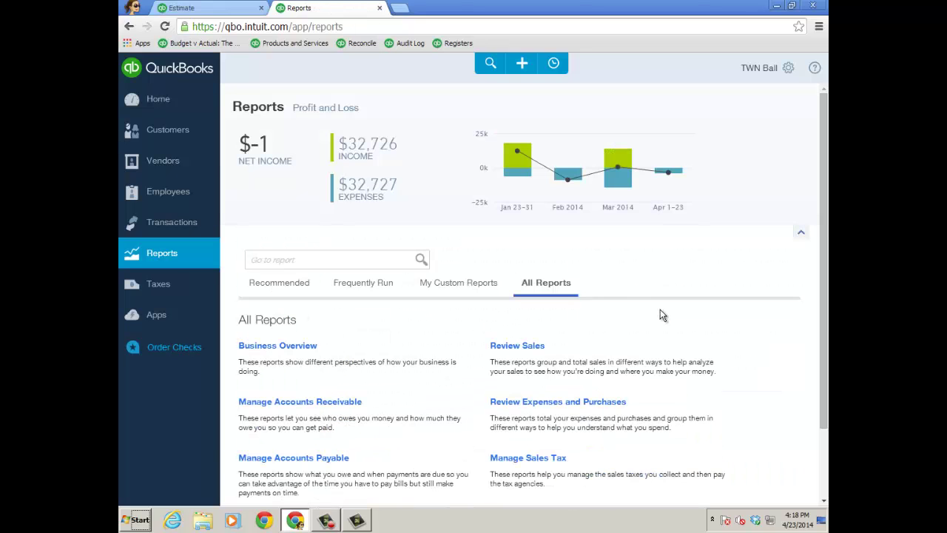
{"action": "left_click", "coordinate": [314, 346]}
{"action": "scroll", "coordinate": [740, 368], "scroll_direction": "down", "scroll_amount": 4}
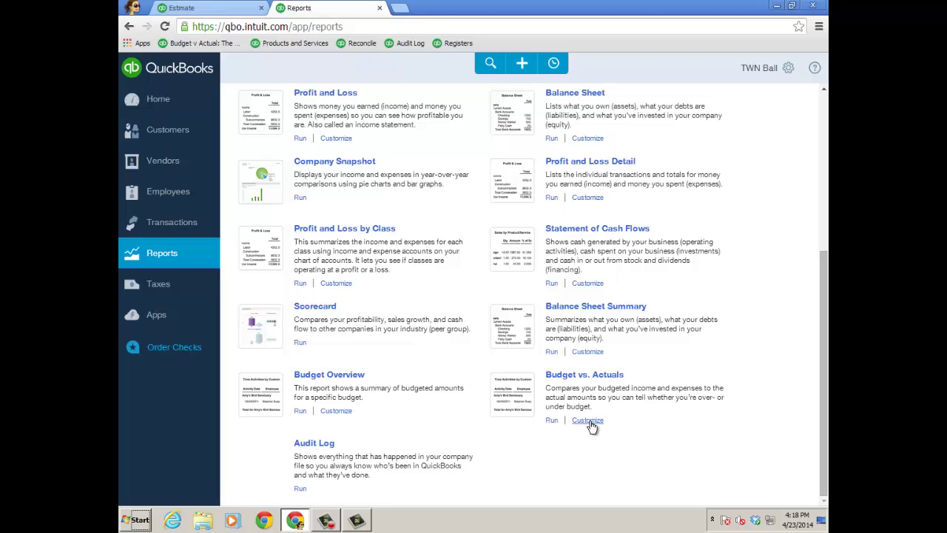
{"action": "left_click", "coordinate": [589, 421]}
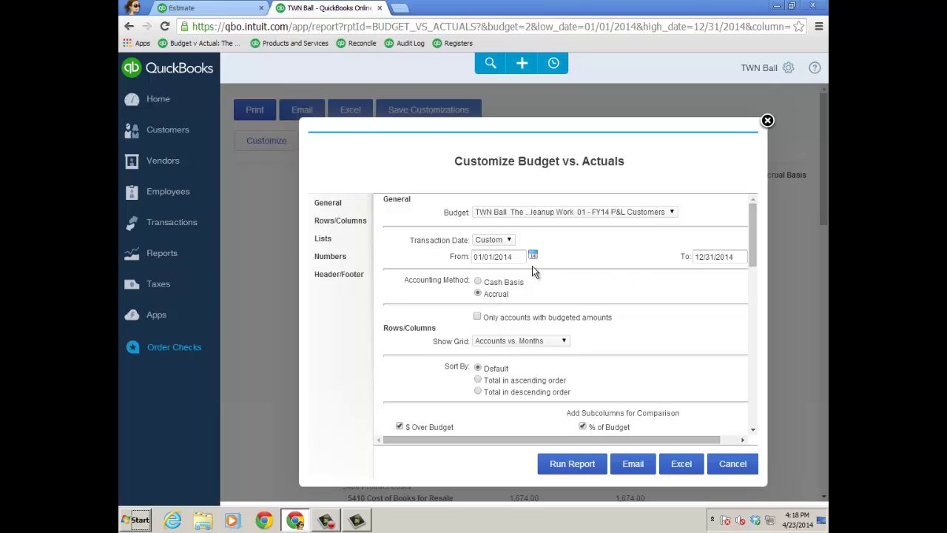
Choose the QB Cleanup Work FY14 budget for the report, limit it to accounts with budgeted amounts, and show Accounts vs. Total.
{"action": "left_click", "coordinate": [744, 256]}
{"action": "left_click", "coordinate": [674, 214]}
{"action": "left_click", "coordinate": [654, 252]}
{"action": "left_click", "coordinate": [477, 318]}
{"action": "left_click", "coordinate": [564, 342]}
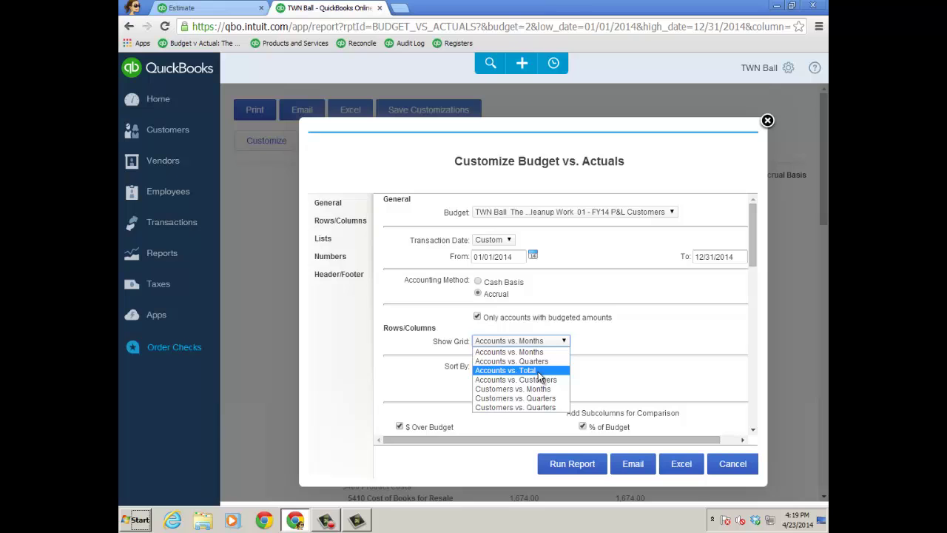
{"action": "left_click", "coordinate": [539, 372]}
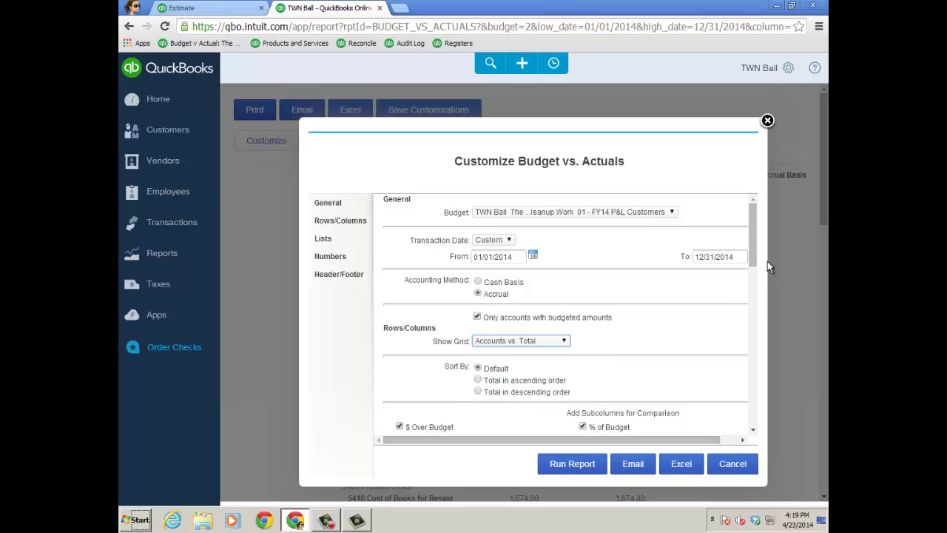
Add the $ Remaining comparison subcolumn to the report and remove the % of Budget subcolumn.
{"action": "left_click_drag", "start_coordinate": [755, 261], "coordinate": [759, 281]}
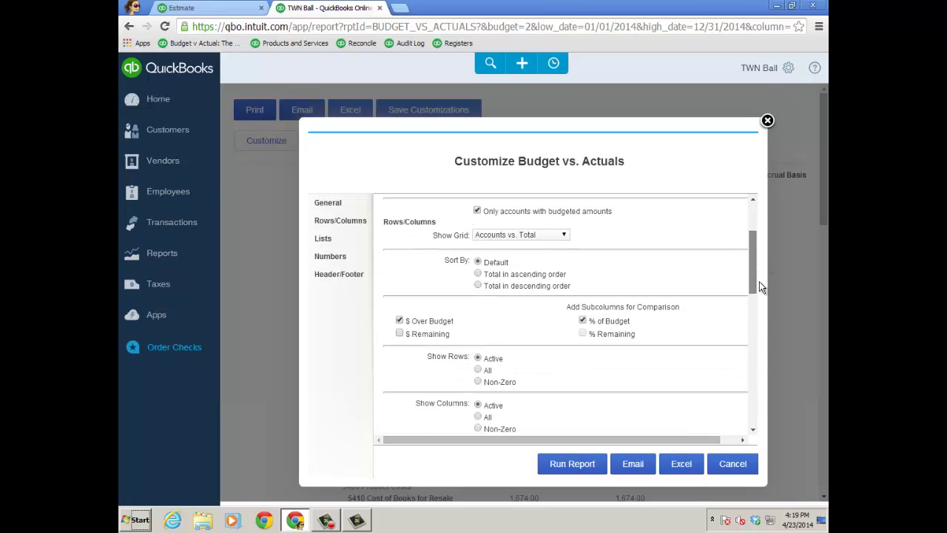
{"action": "left_click", "coordinate": [400, 330]}
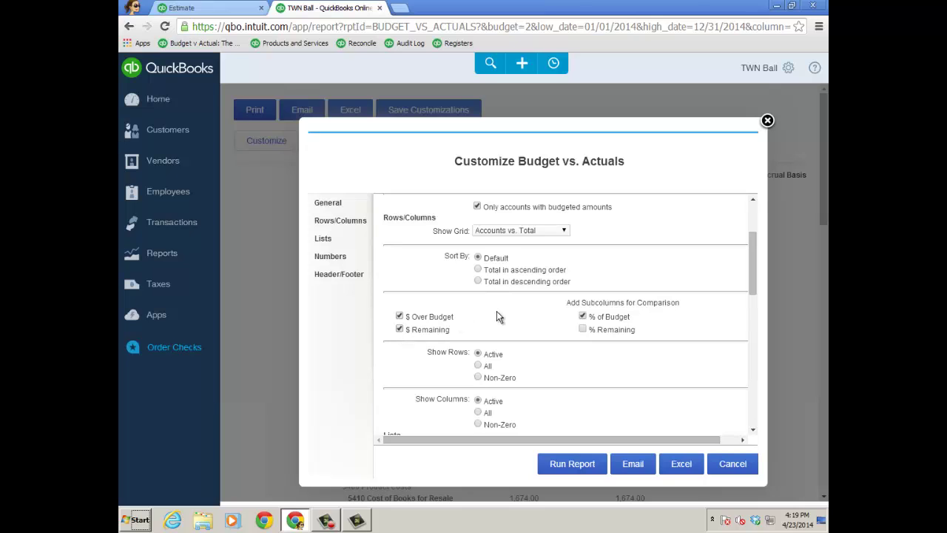
{"action": "left_click", "coordinate": [583, 316]}
Filter the report to the customer The Folk Shop:QB Cleanup Work and run it.
{"action": "left_click_drag", "start_coordinate": [750, 281], "coordinate": [758, 327]}
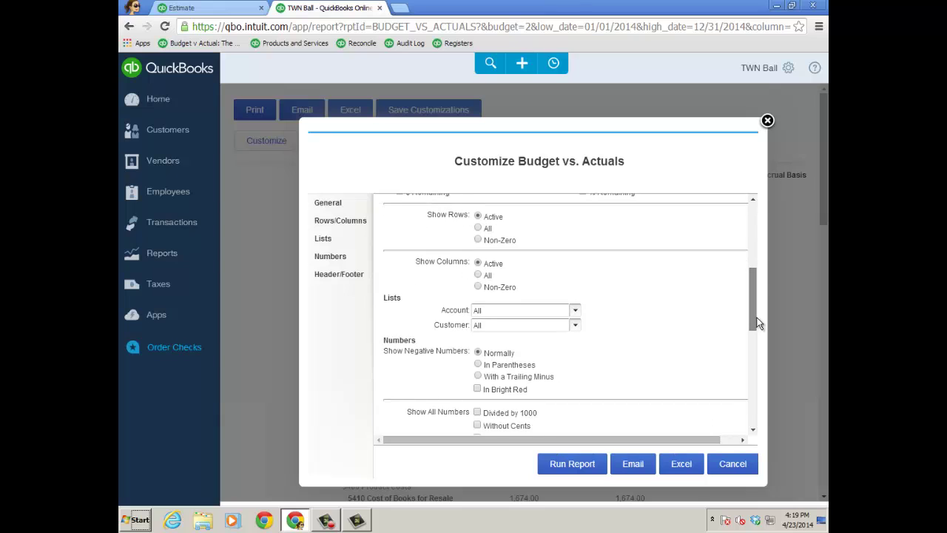
{"action": "left_click", "coordinate": [576, 327]}
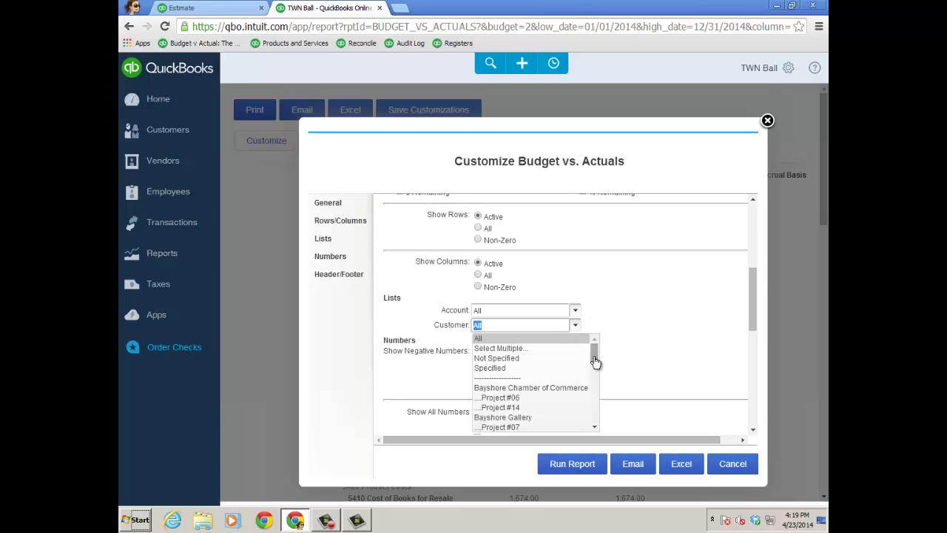
{"action": "left_click_drag", "start_coordinate": [596, 362], "coordinate": [599, 418]}
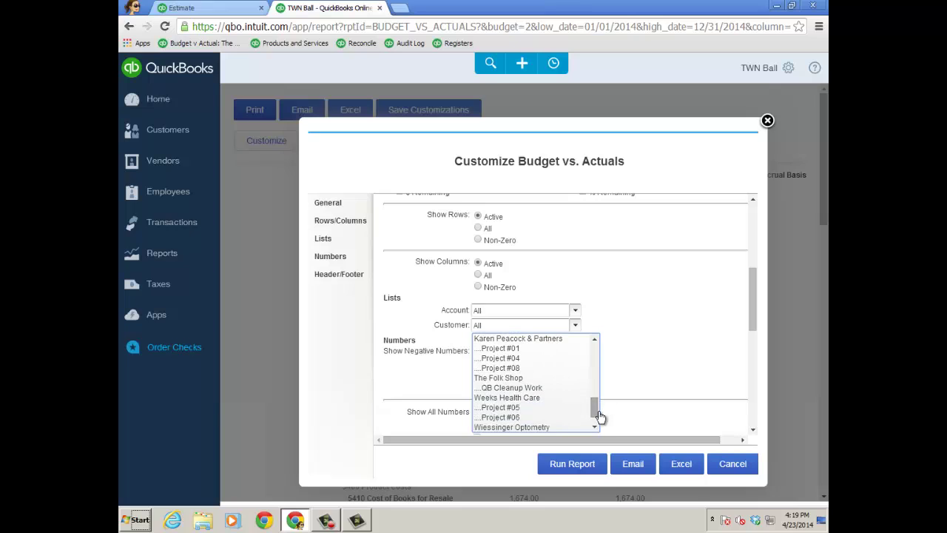
{"action": "left_click", "coordinate": [536, 388]}
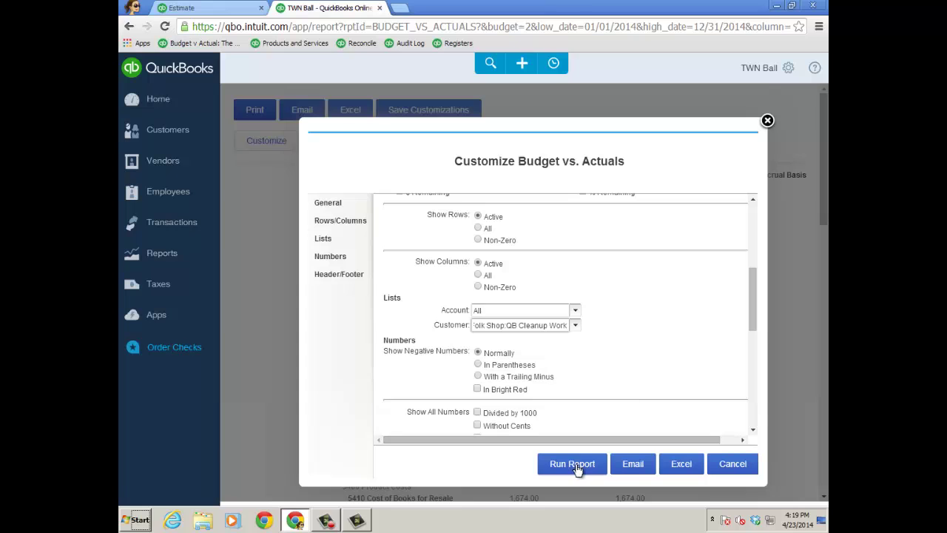
{"action": "left_click", "coordinate": [572, 464]}
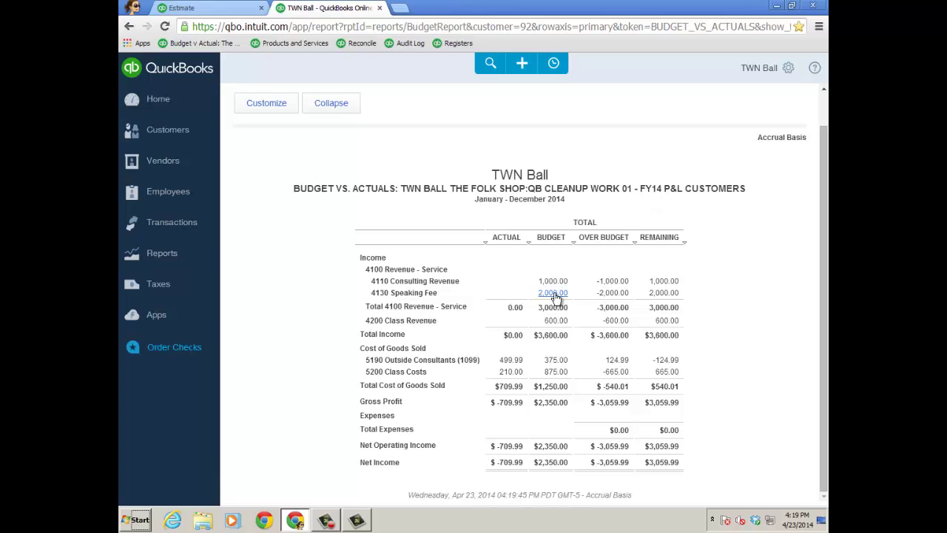
Drill into the actual amount for 5190 Outside Consultants (1099) and inspect the item details of Check 5500.
{"action": "left_click", "coordinate": [509, 363]}
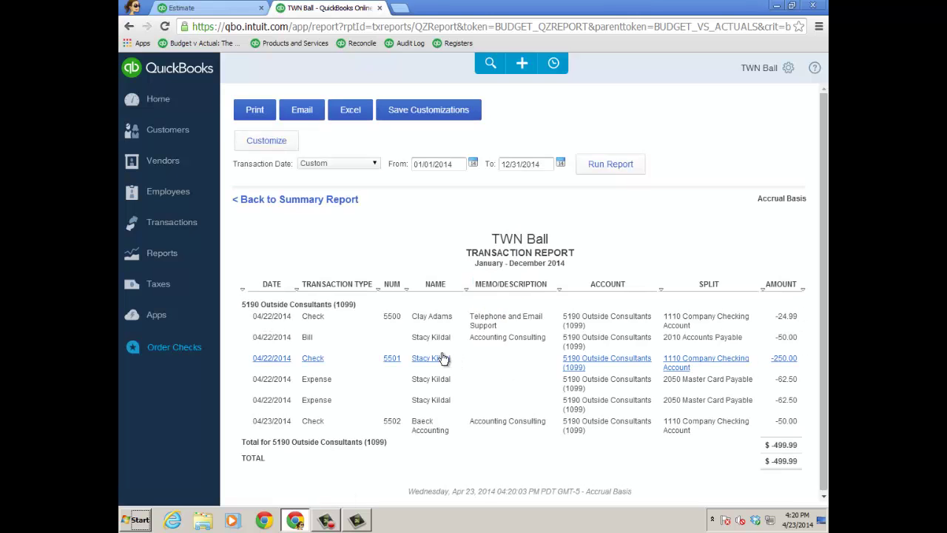
{"action": "left_click", "coordinate": [315, 319]}
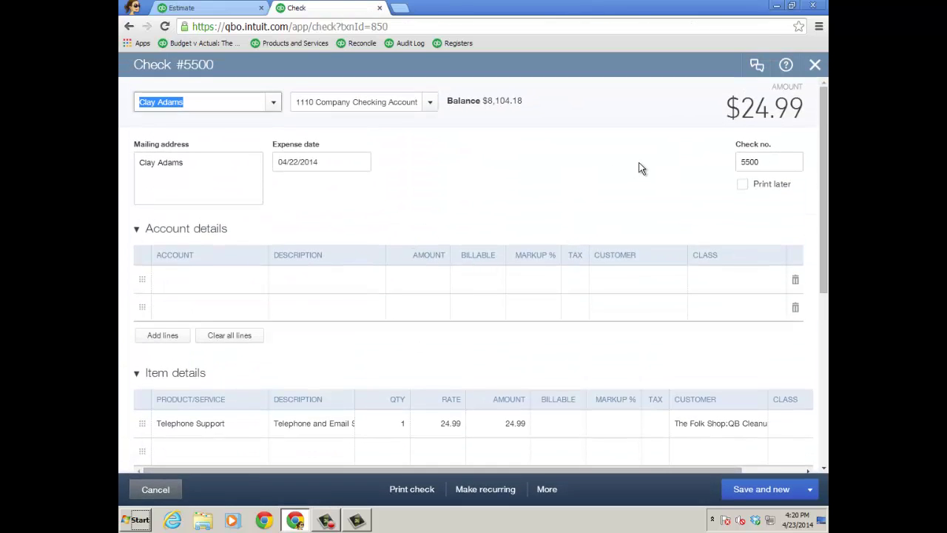
{"action": "scroll", "coordinate": [639, 174], "scroll_direction": "down", "scroll_amount": 2}
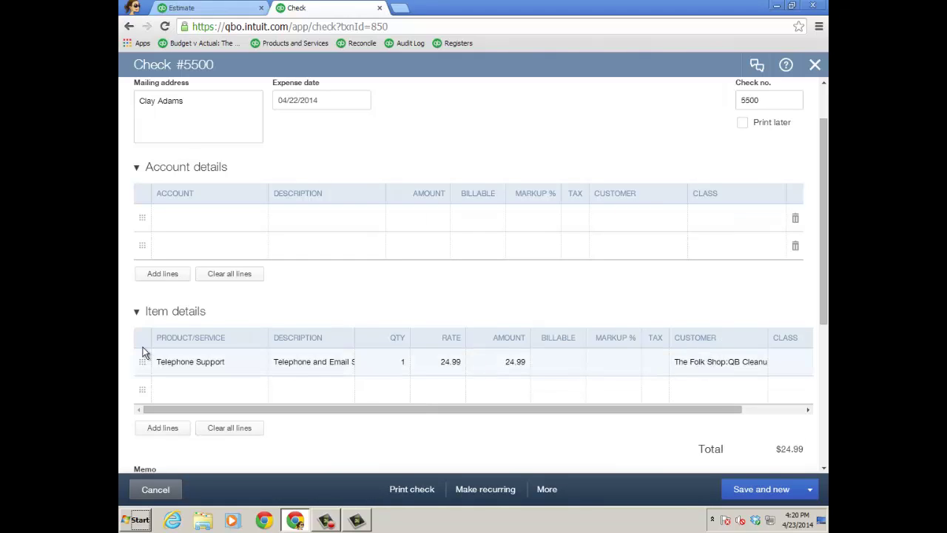
{"action": "left_click", "coordinate": [136, 170]}
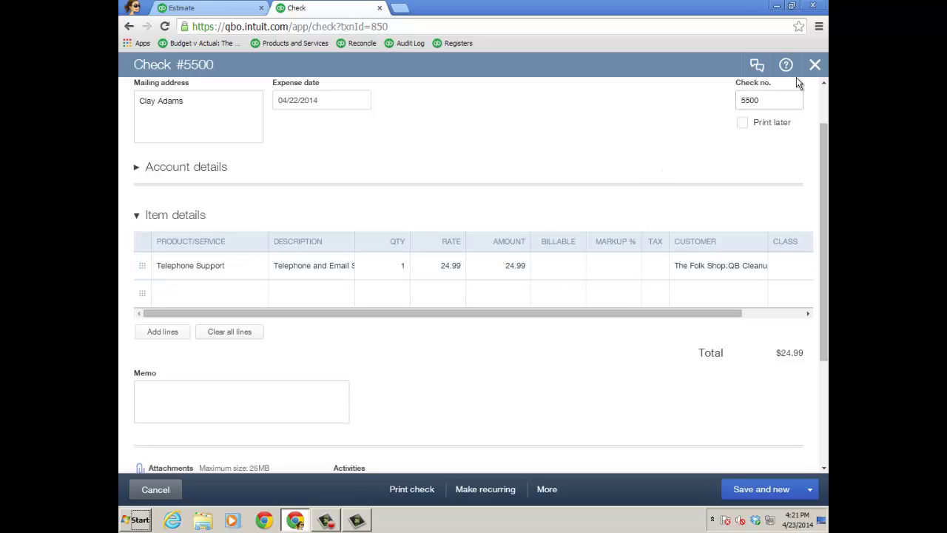
{"action": "left_click", "coordinate": [815, 65]}
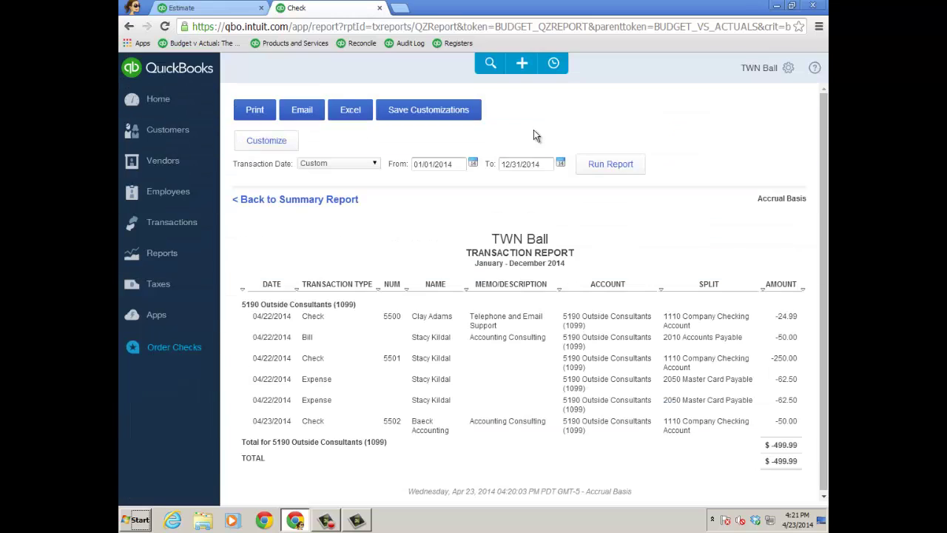
Create a single time activity for the first employee listed and assign it to the customer The Folk Shop:QB Cleanup Work.
{"action": "left_click", "coordinate": [521, 65]}
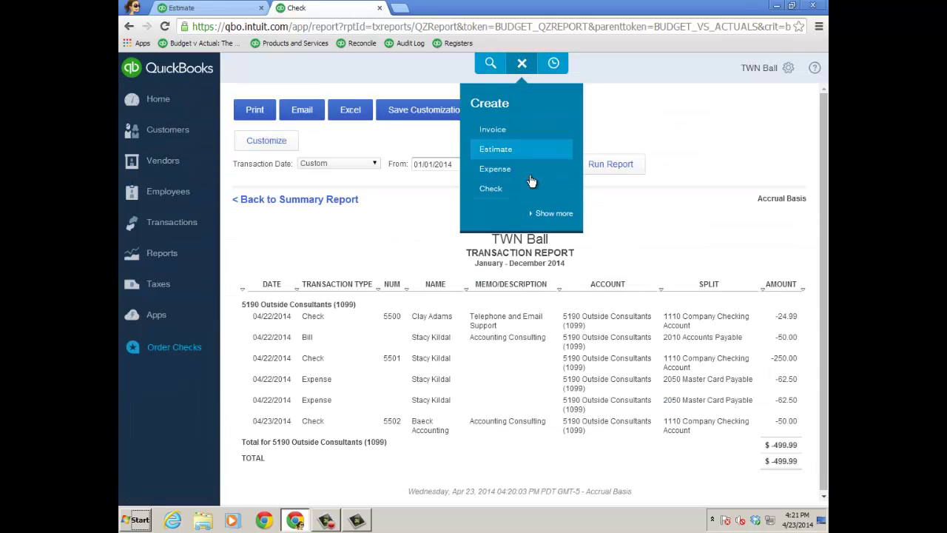
{"action": "left_click", "coordinate": [544, 216]}
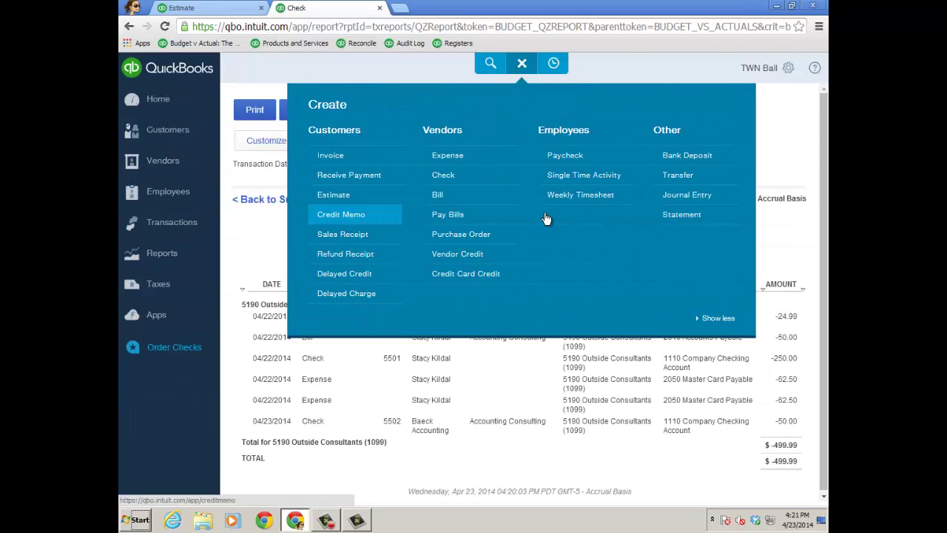
{"action": "left_click", "coordinate": [574, 178]}
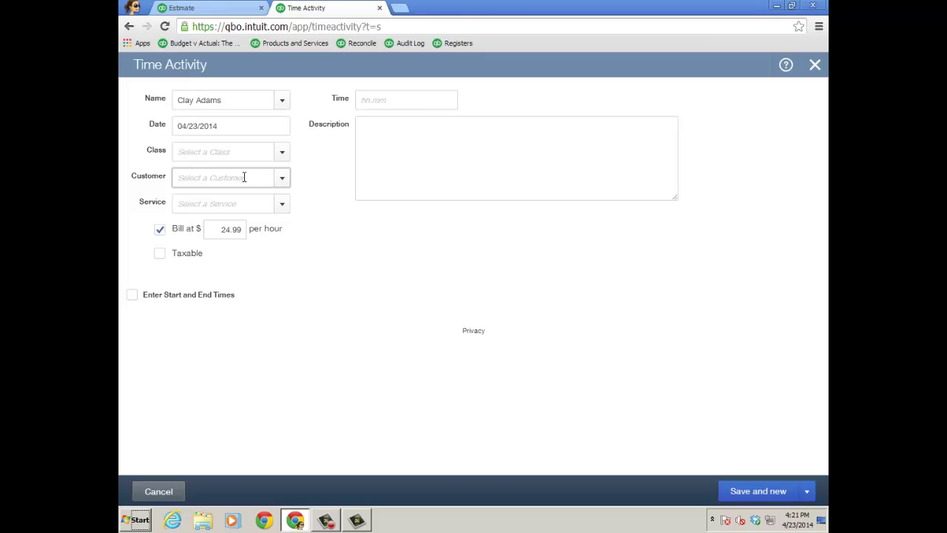
{"action": "left_click", "coordinate": [282, 100]}
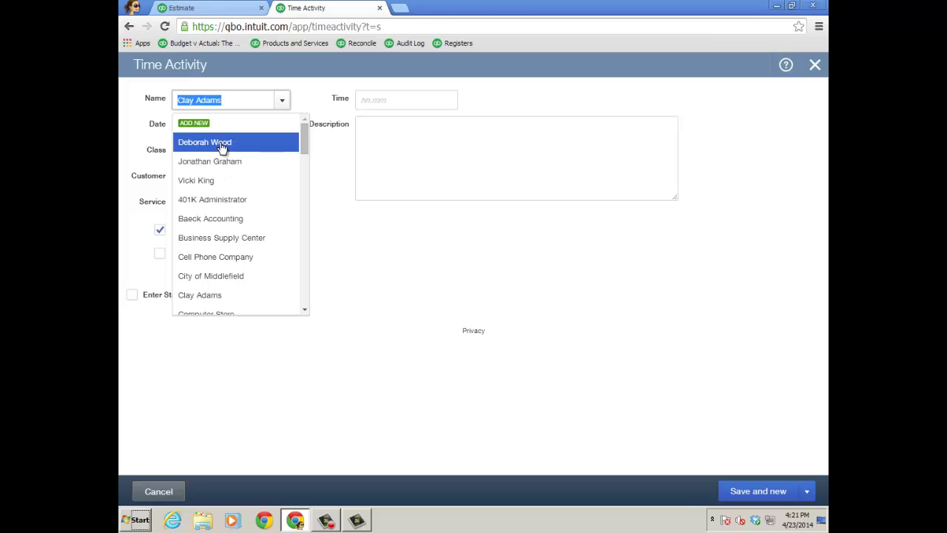
{"action": "left_click", "coordinate": [237, 145]}
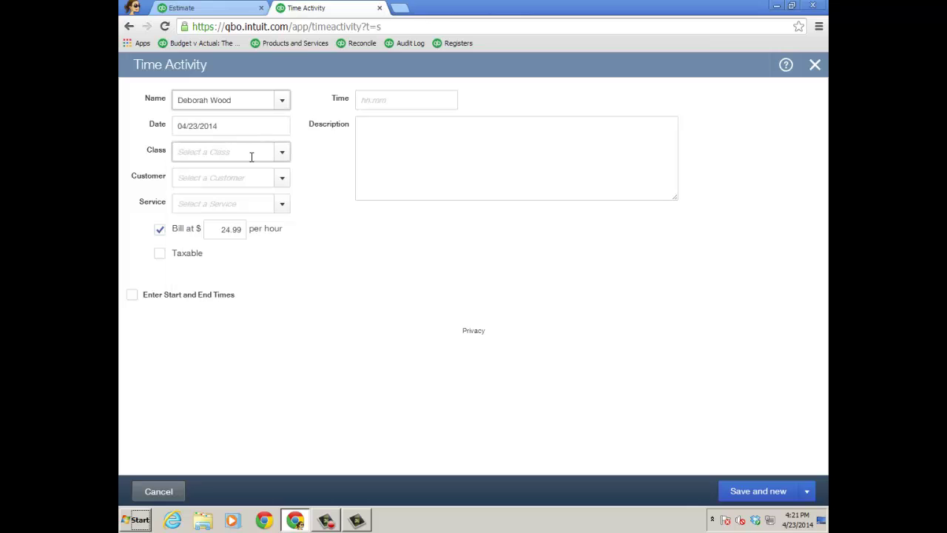
{"action": "left_click", "coordinate": [282, 178]}
{"action": "scroll", "coordinate": [278, 282], "scroll_direction": "down", "scroll_amount": 6}
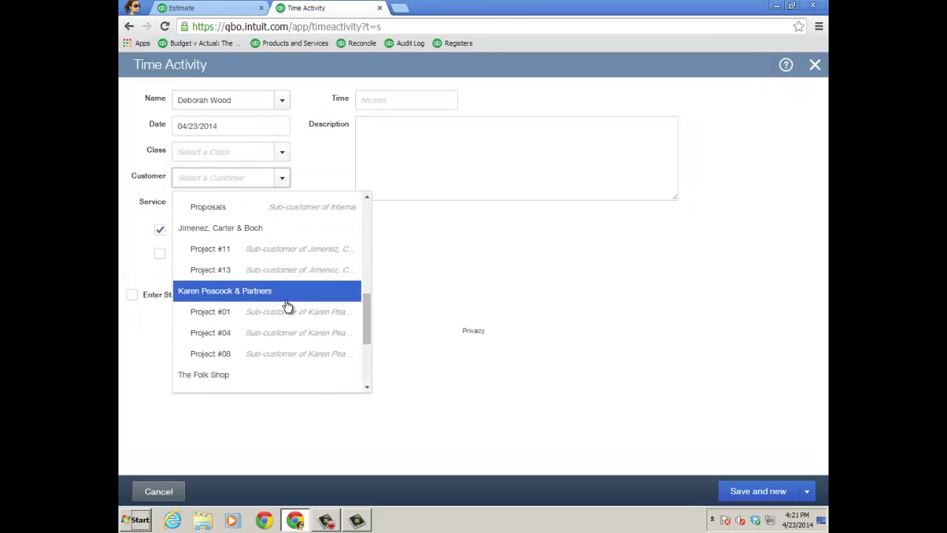
{"action": "left_click", "coordinate": [285, 333]}
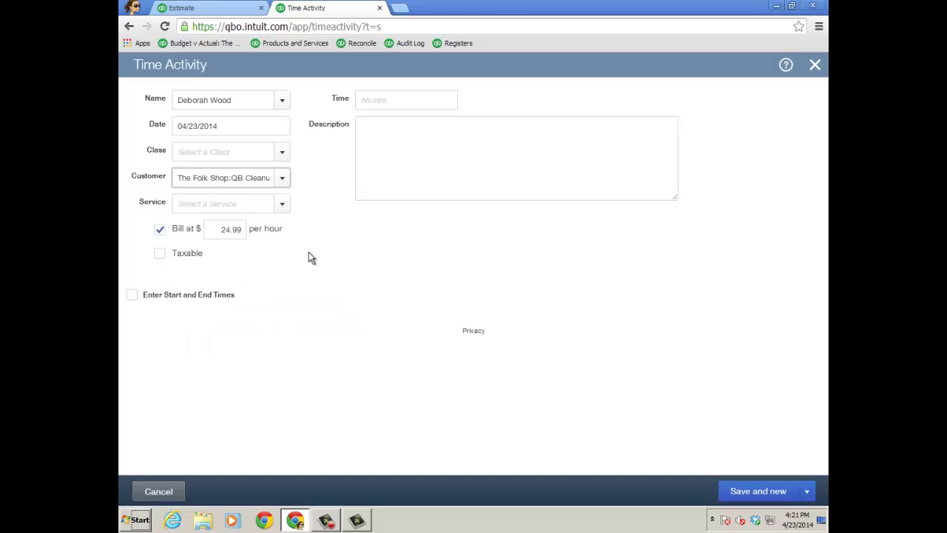
Set the time activity's service to Telephone Support and make it non-billable.
{"action": "left_click", "coordinate": [283, 210]}
{"action": "scroll", "coordinate": [273, 381], "scroll_direction": "down", "scroll_amount": 2}
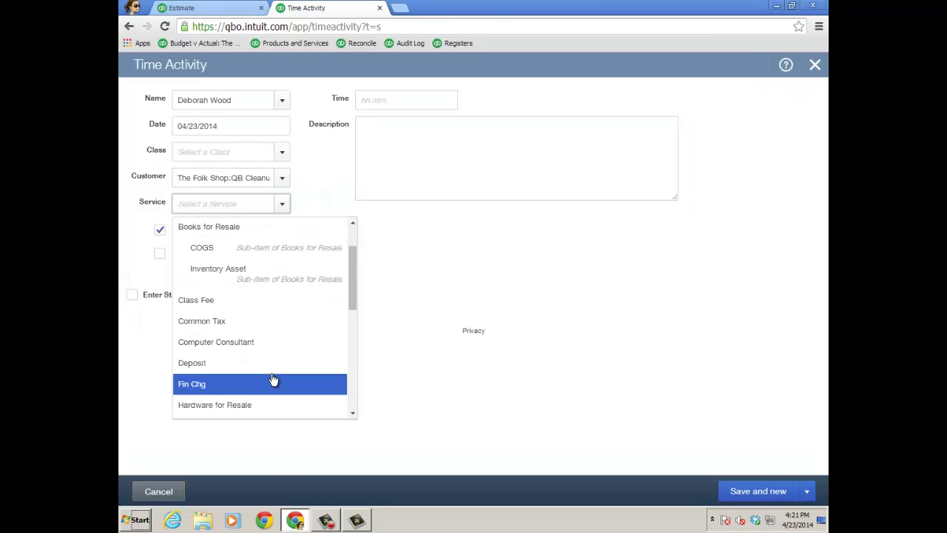
{"action": "scroll", "coordinate": [273, 380], "scroll_direction": "down", "scroll_amount": 3}
{"action": "left_click", "coordinate": [344, 302]}
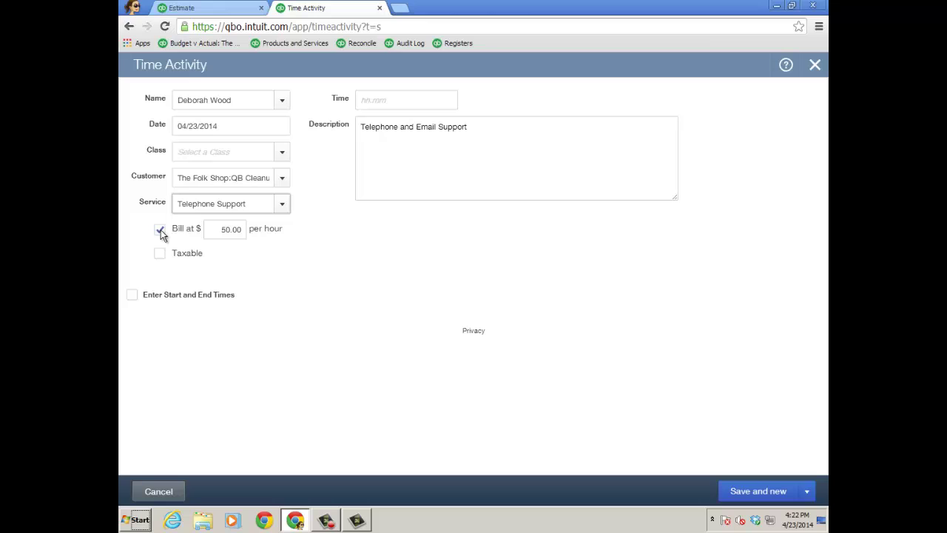
{"action": "left_click", "coordinate": [222, 231]}
{"action": "left_click", "coordinate": [161, 230]}
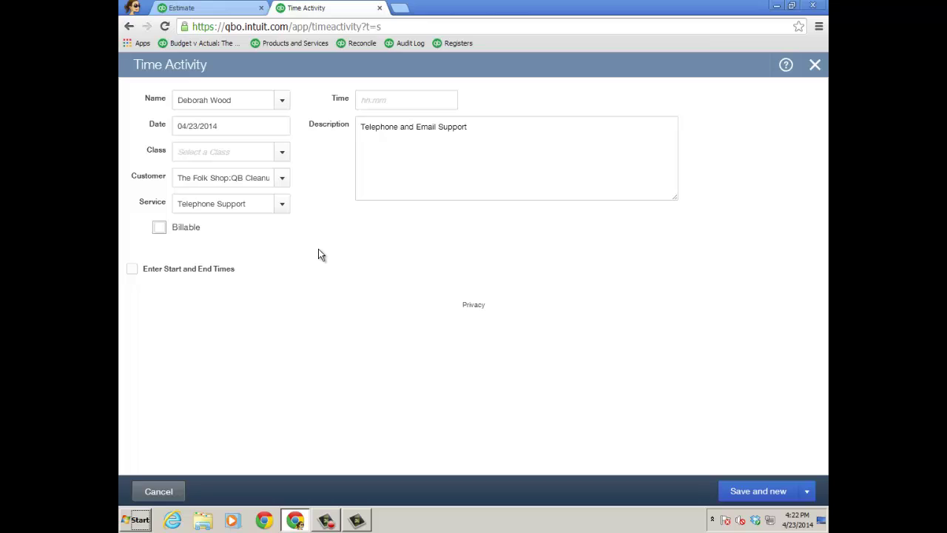
Enter 2.5 hours as the time worked, then save and close the time activity.
{"action": "left_click", "coordinate": [382, 102]}
{"action": "type", "text": "2.5"}
{"action": "left_click", "coordinate": [800, 492]}
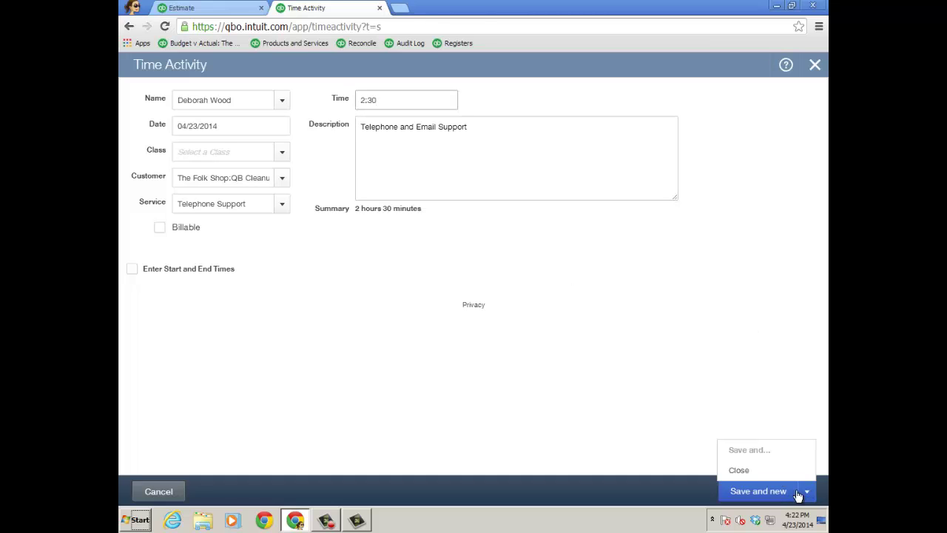
{"action": "left_click", "coordinate": [743, 471]}
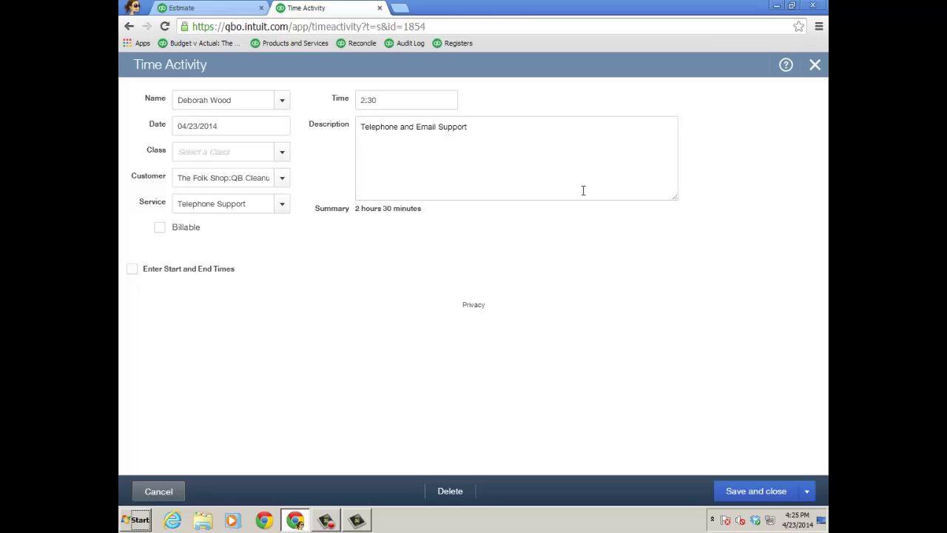
Close the reopened time activity and bring up the Manage Payroll group of reports.
{"action": "left_click", "coordinate": [815, 67]}
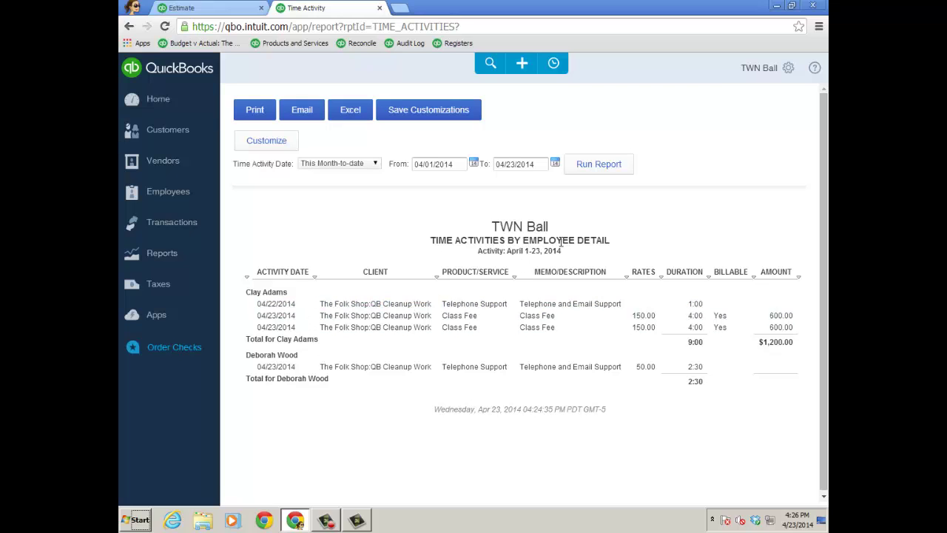
{"action": "left_click", "coordinate": [170, 255]}
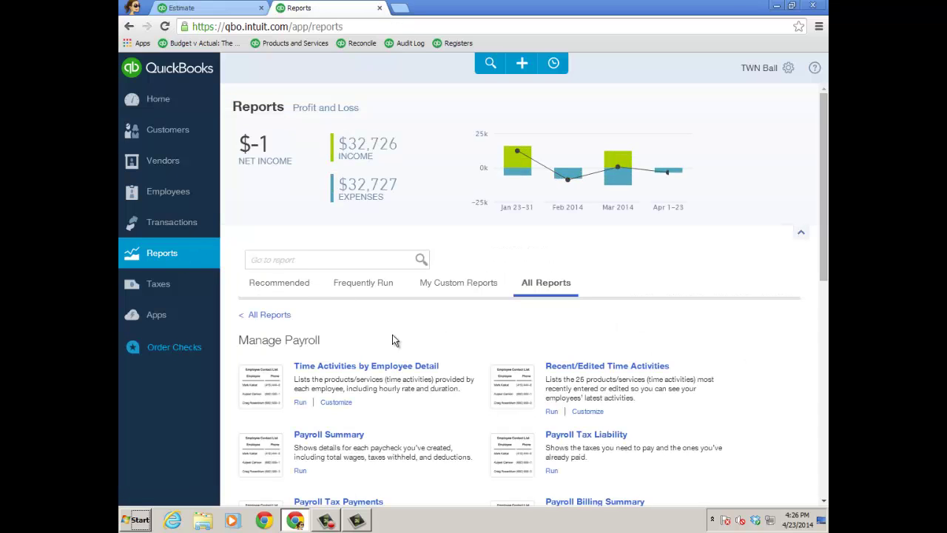
{"action": "left_click", "coordinate": [287, 317]}
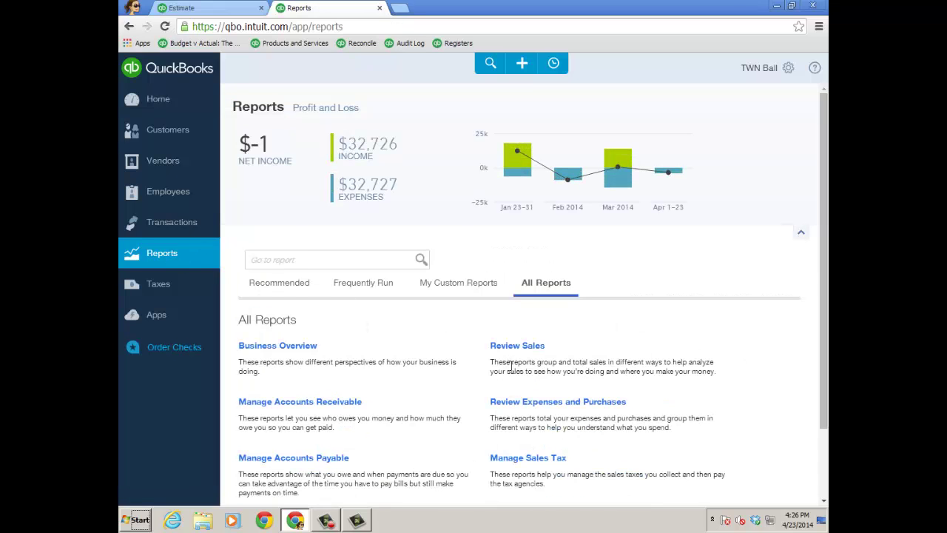
{"action": "scroll", "coordinate": [572, 452], "scroll_direction": "down", "scroll_amount": 2}
{"action": "left_click", "coordinate": [540, 440]}
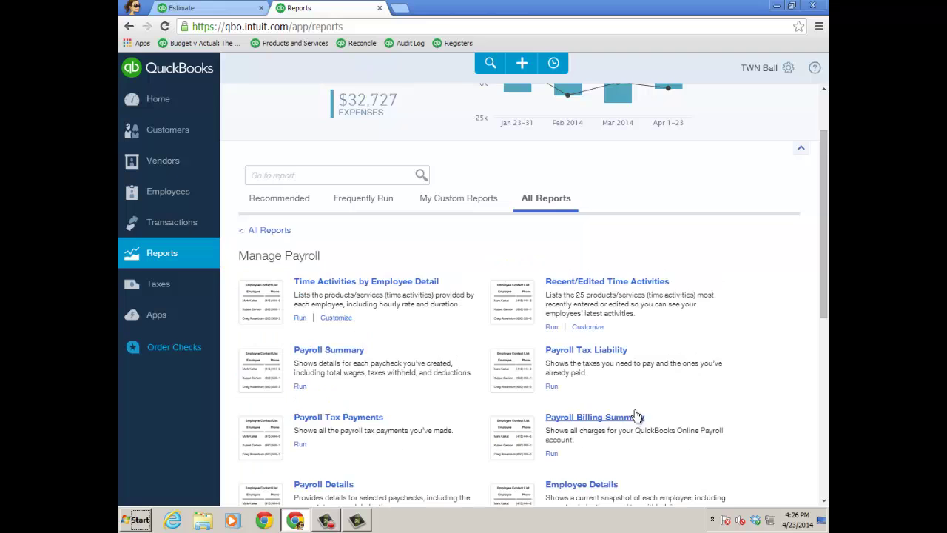
Run the Time Activities by Employee Detail report from the Manage Payroll reports.
{"action": "scroll", "coordinate": [643, 407], "scroll_direction": "down", "scroll_amount": 2}
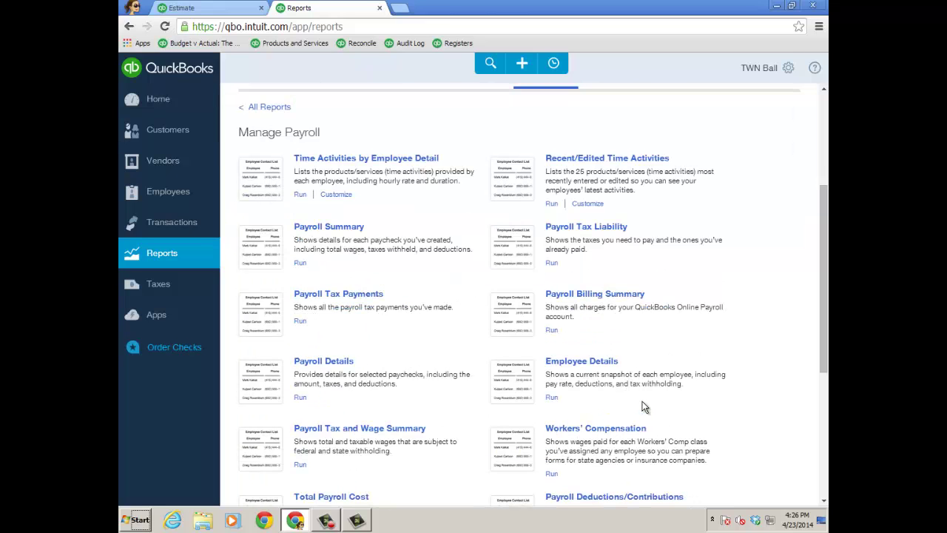
{"action": "left_click", "coordinate": [383, 161]}
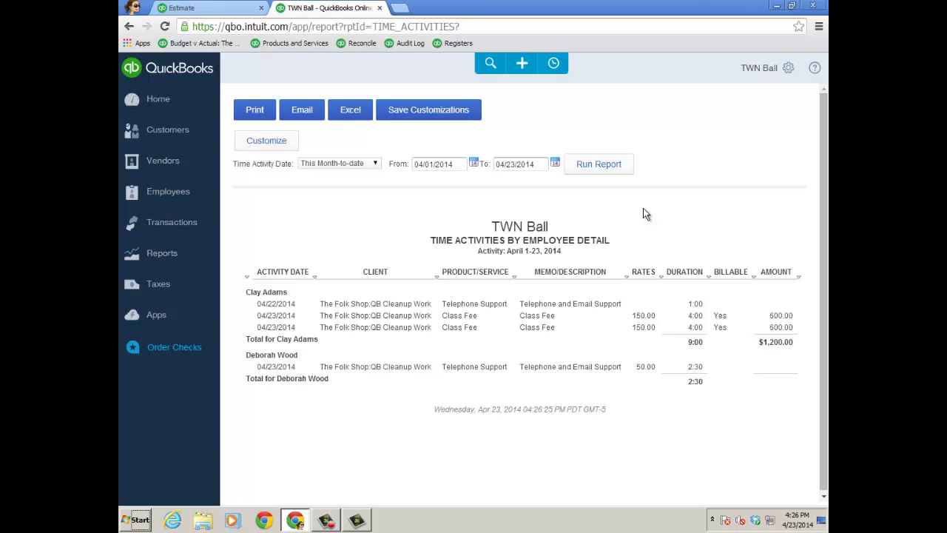
Create a check for the person with the 2:30 Telephone Support time entry and delete its prefilled Owner's Capital account line.
{"action": "left_click", "coordinate": [522, 64]}
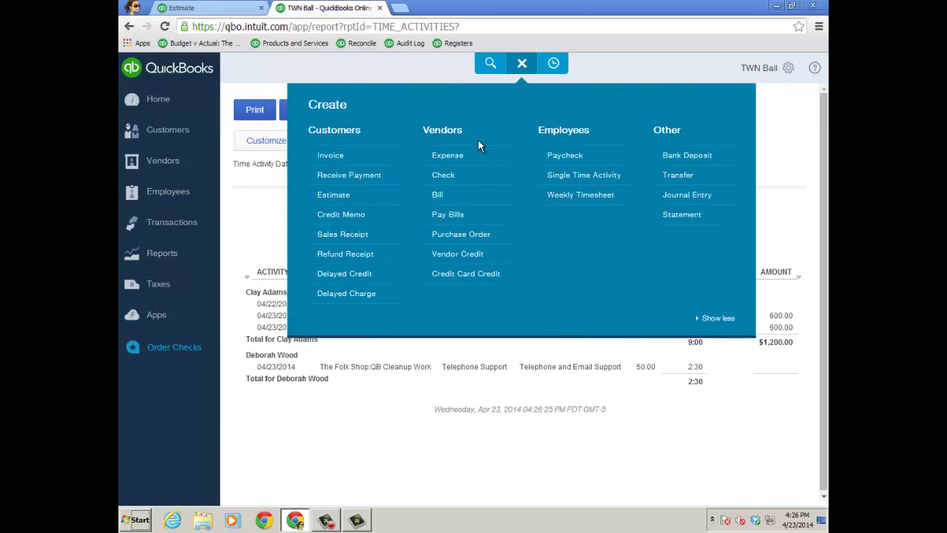
{"action": "left_click", "coordinate": [448, 174]}
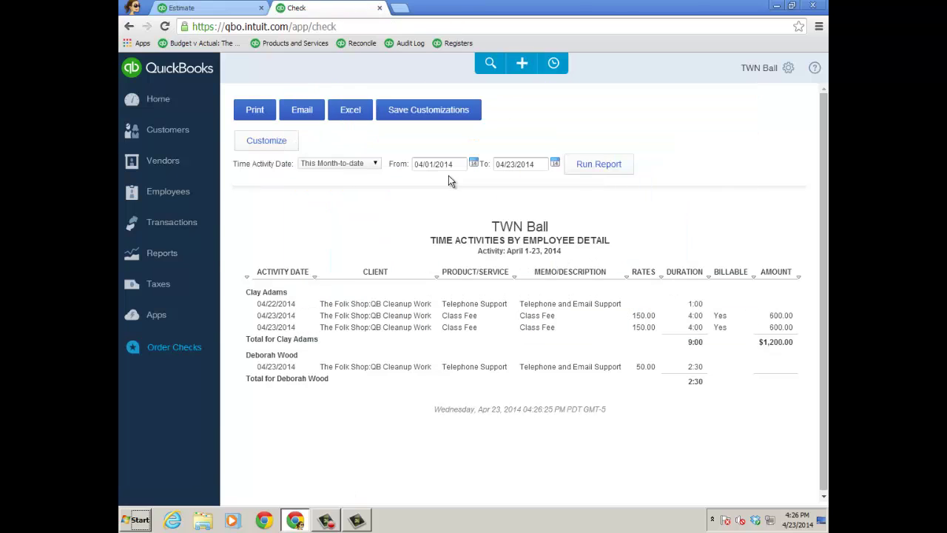
{"action": "left_click", "coordinate": [274, 109]}
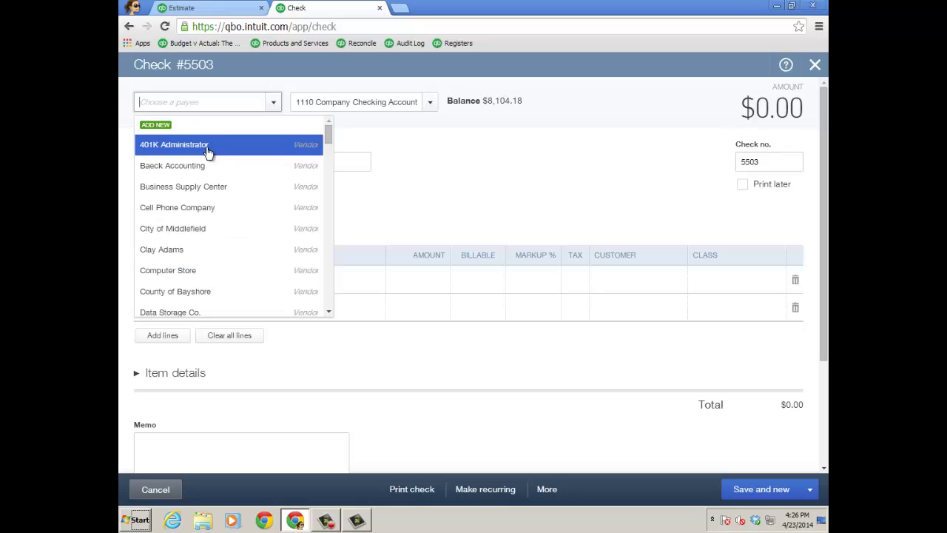
{"action": "scroll", "coordinate": [222, 256], "scroll_direction": "down", "scroll_amount": 1}
{"action": "left_click", "coordinate": [199, 279]}
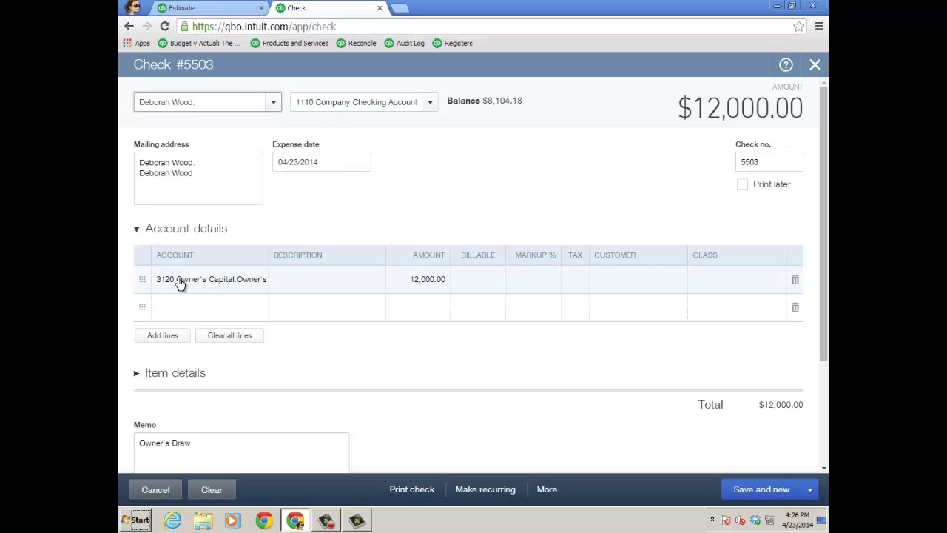
{"action": "left_click", "coordinate": [795, 280]}
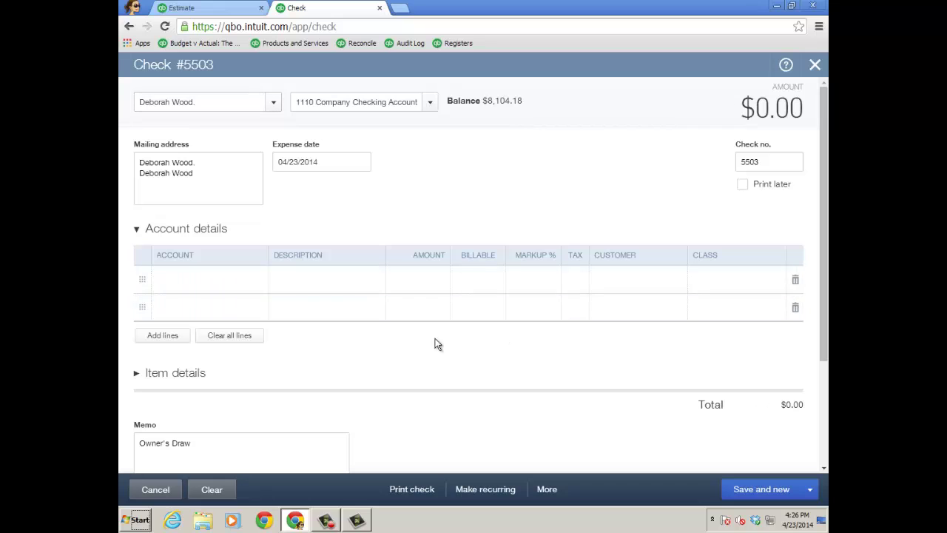
Collapse the check's account details, expand its item details and add Telephone Support as the first item.
{"action": "left_click", "coordinate": [137, 234]}
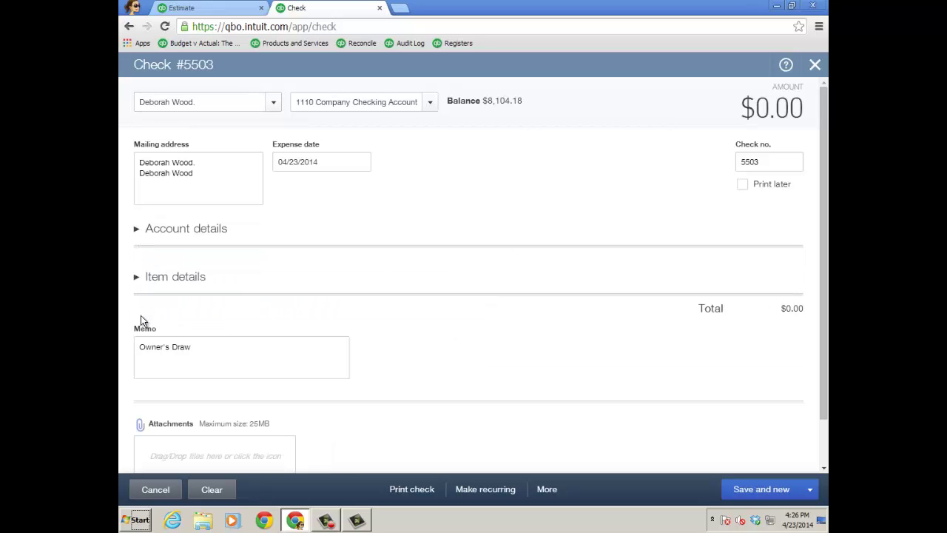
{"action": "left_click", "coordinate": [136, 277]}
{"action": "left_click", "coordinate": [227, 332]}
{"action": "left_click", "coordinate": [258, 335]}
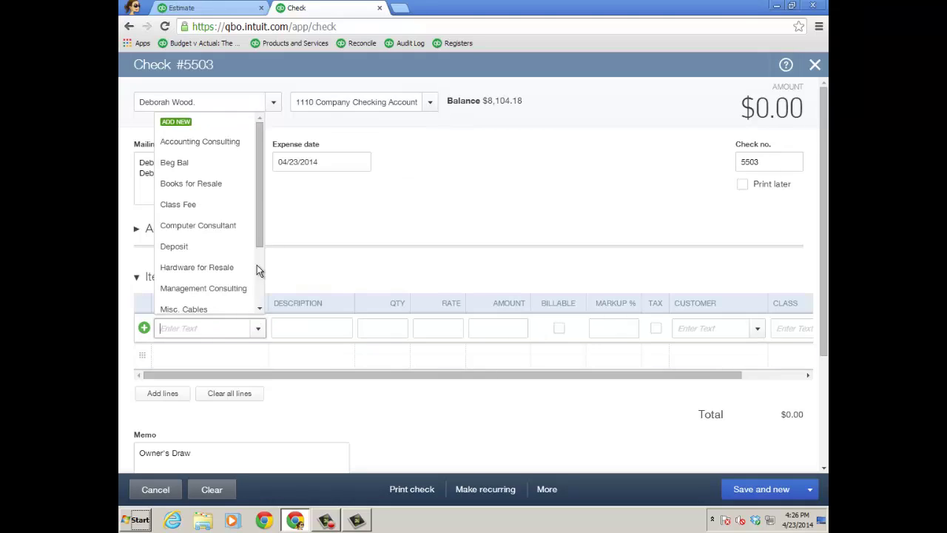
{"action": "left_click_drag", "start_coordinate": [263, 241], "coordinate": [260, 287]}
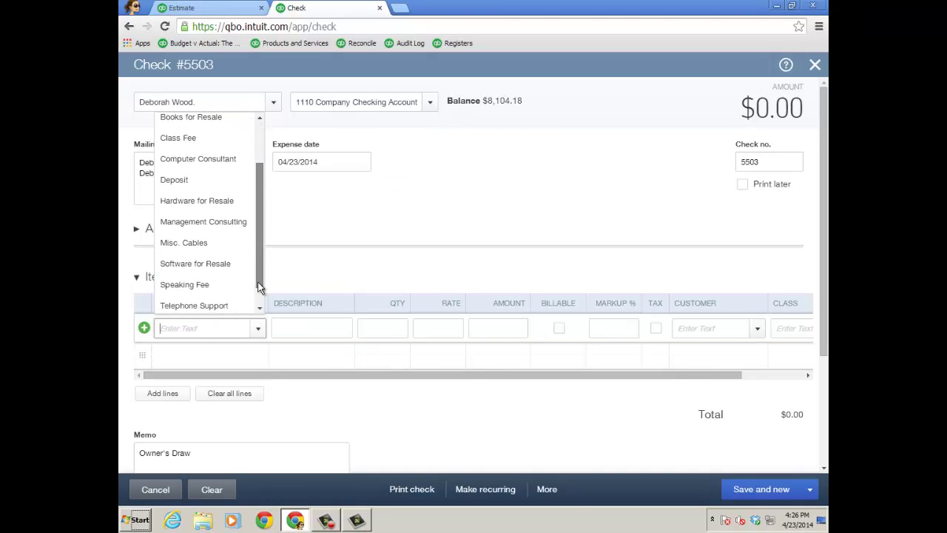
{"action": "left_click", "coordinate": [220, 303]}
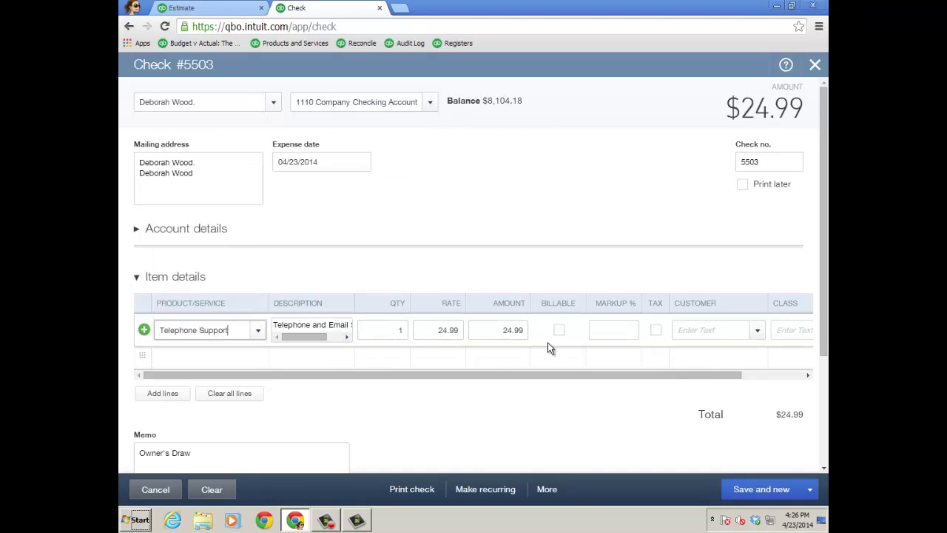
Set the Telephone Support line's quantity to 2.5 and assign it to the customer The Folk Shop:QB Cleanup Work.
{"action": "left_click", "coordinate": [400, 332]}
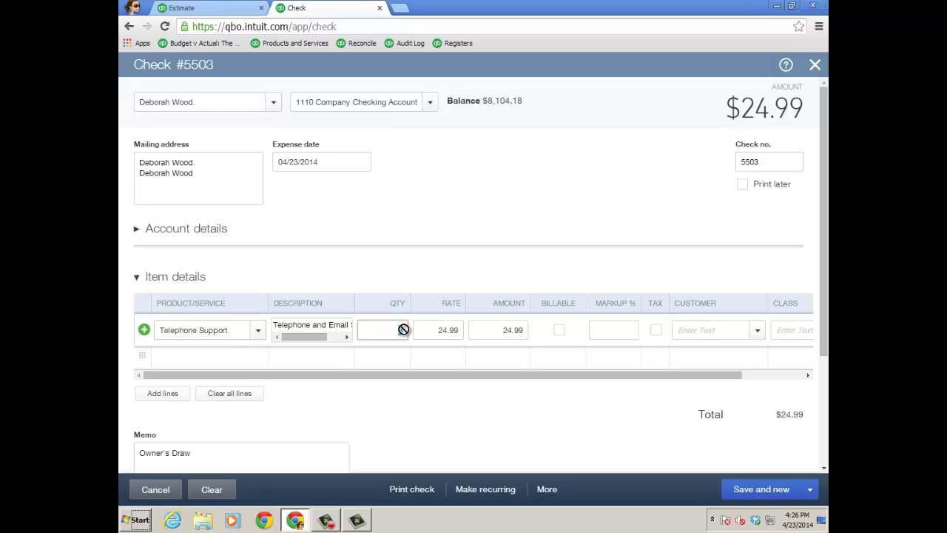
{"action": "type", "text": "2.5"}
{"action": "left_click", "coordinate": [757, 330]}
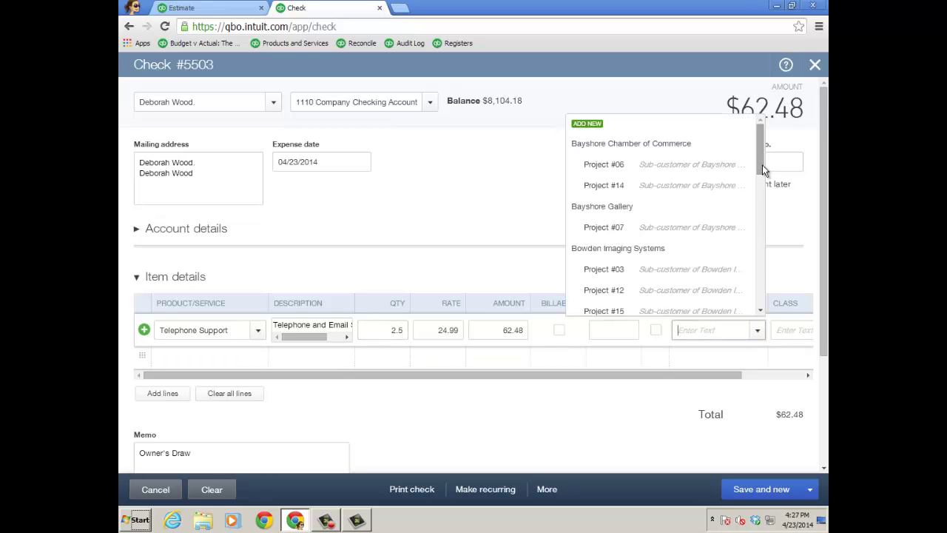
{"action": "left_click_drag", "start_coordinate": [763, 165], "coordinate": [768, 282]}
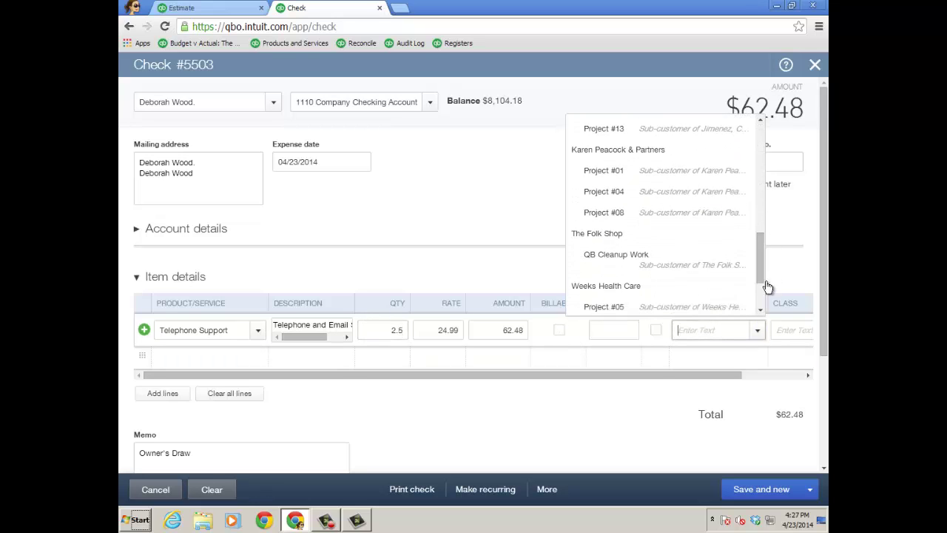
{"action": "left_click", "coordinate": [615, 259]}
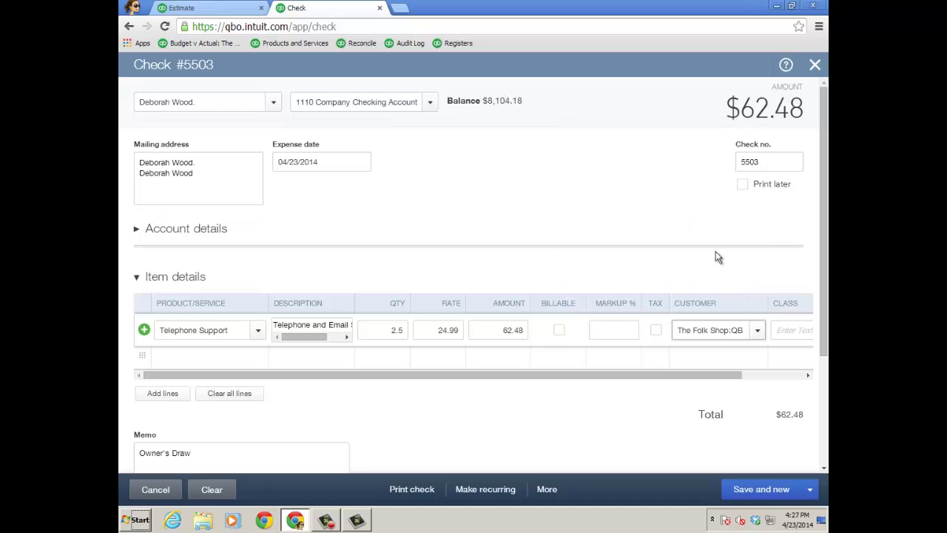
Save and close the check.
{"action": "left_click", "coordinate": [814, 499]}
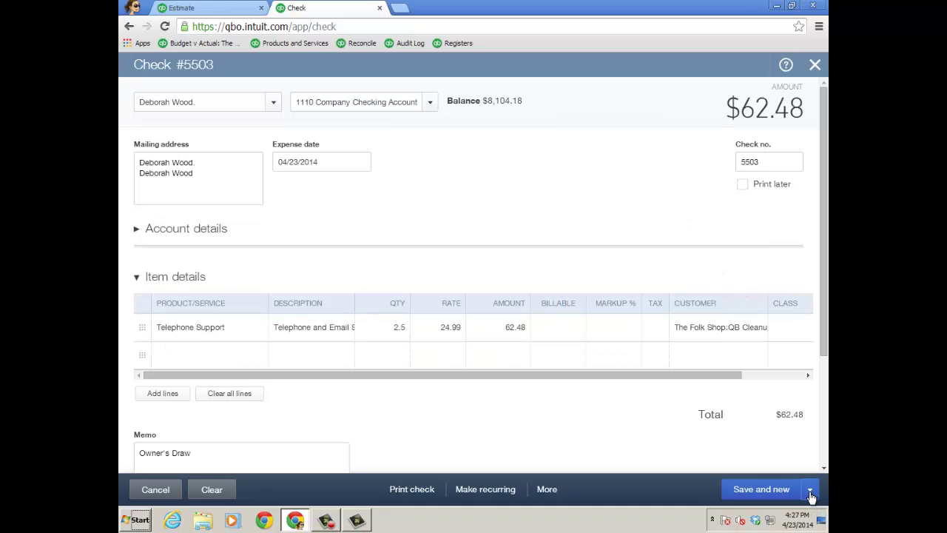
{"action": "left_click", "coordinate": [812, 497]}
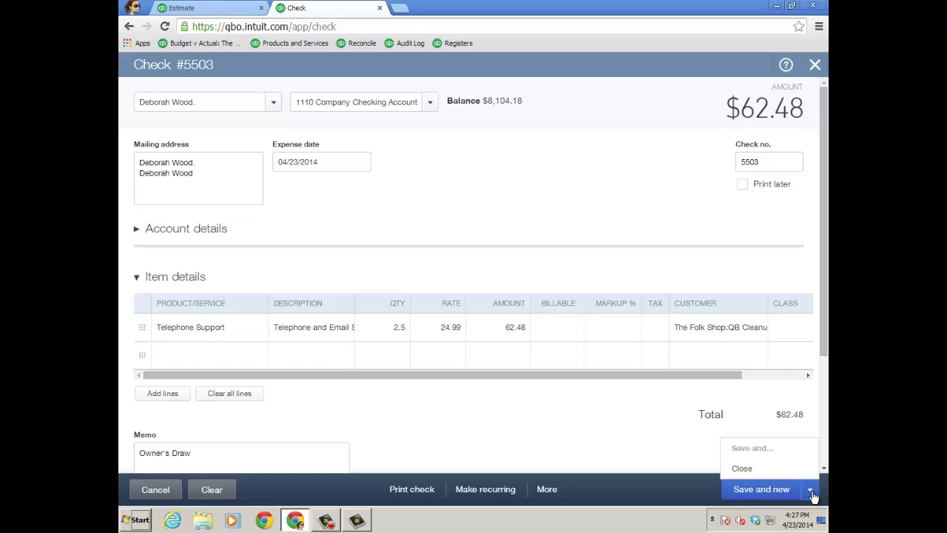
{"action": "left_click", "coordinate": [743, 469]}
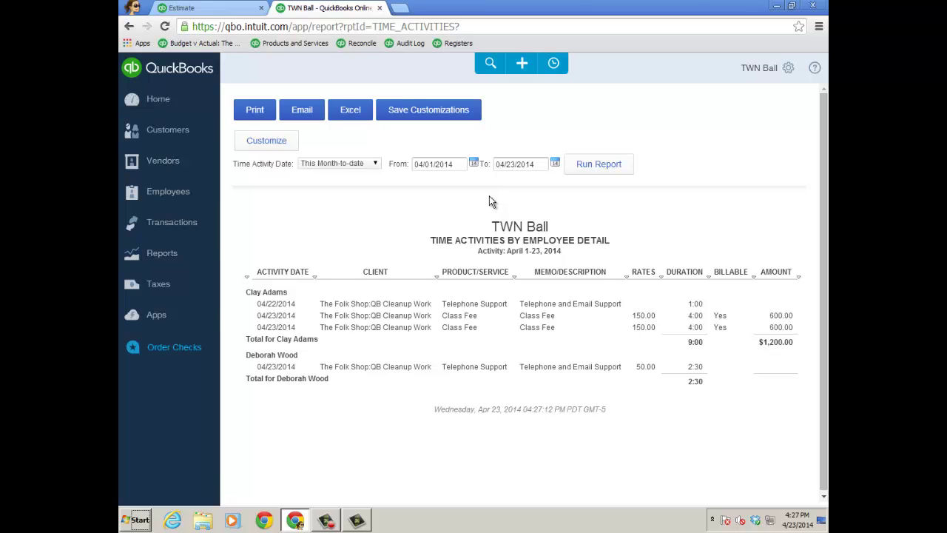
Open the customization settings of the Budget vs. Actuals report from the Business Overview reports.
{"action": "left_click", "coordinate": [172, 258]}
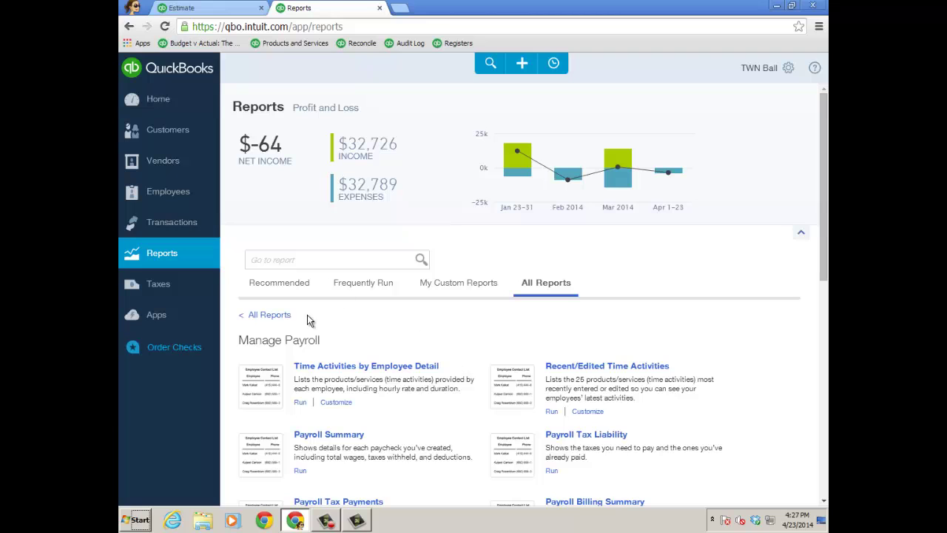
{"action": "left_click", "coordinate": [281, 315]}
{"action": "left_click", "coordinate": [306, 348]}
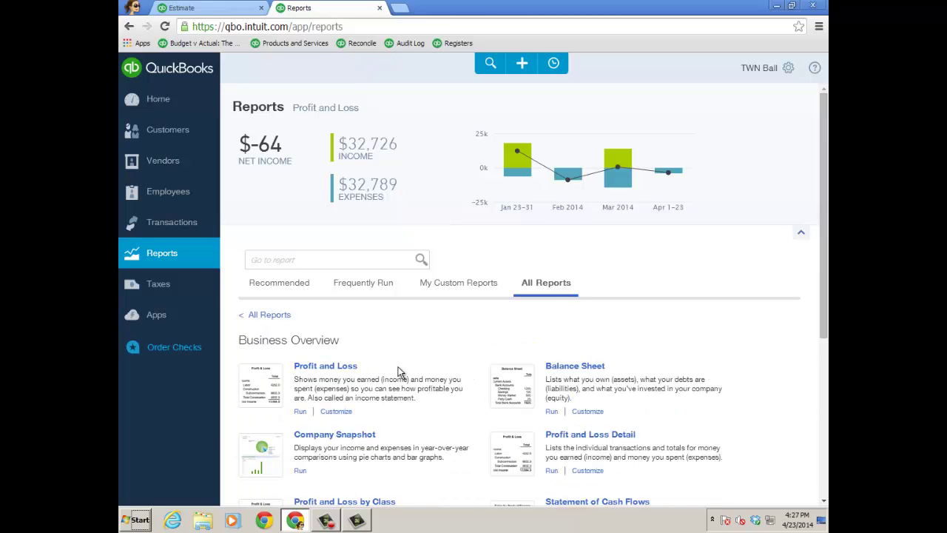
{"action": "scroll", "coordinate": [403, 415], "scroll_direction": "down", "scroll_amount": 3}
{"action": "left_click", "coordinate": [590, 448]}
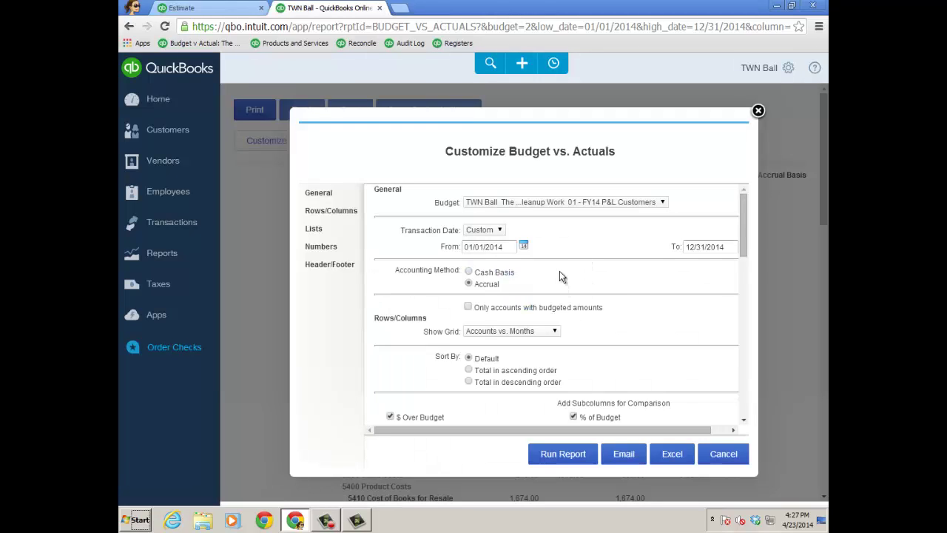
Set the report grid to Accounts vs. Total, remove the % of Budget subcolumn and add $ Remaining.
{"action": "left_click", "coordinate": [557, 337]}
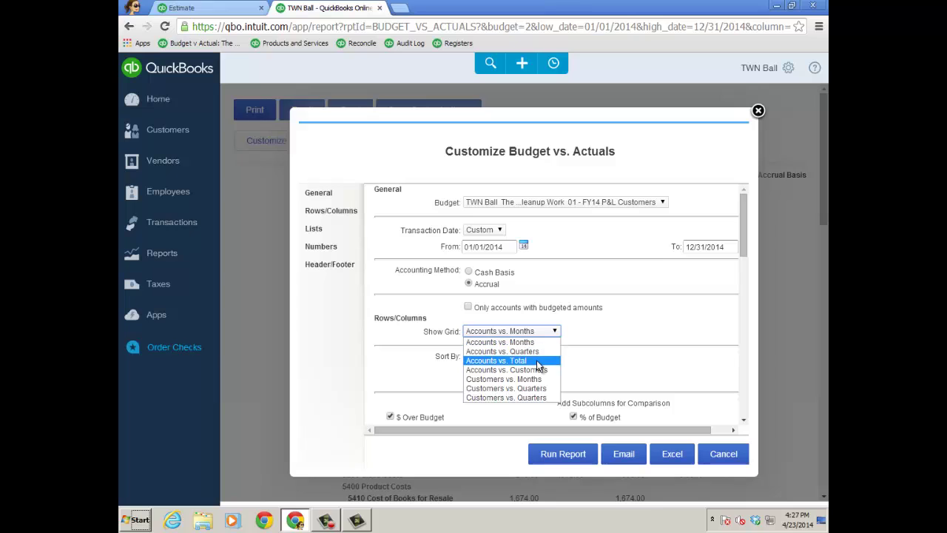
{"action": "left_click", "coordinate": [537, 361]}
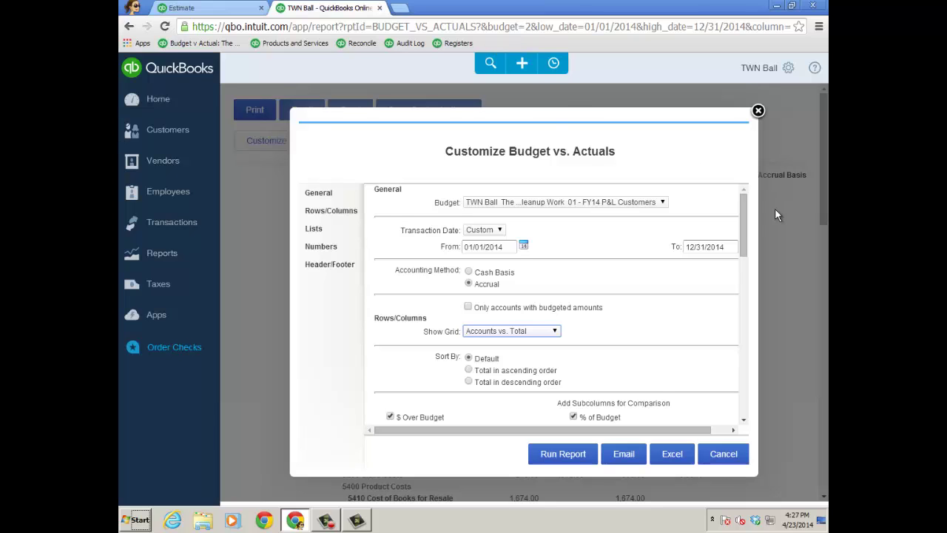
{"action": "left_click_drag", "start_coordinate": [739, 230], "coordinate": [746, 291]}
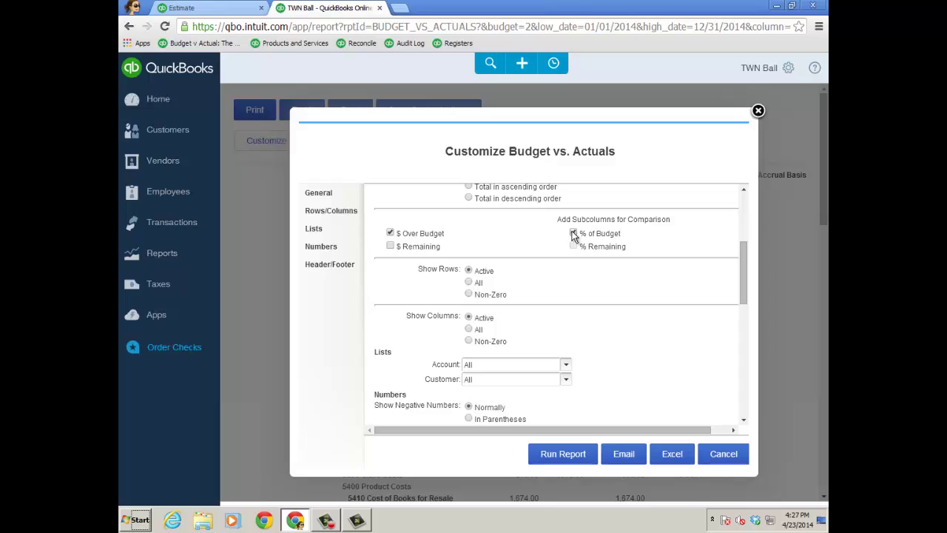
{"action": "left_click", "coordinate": [391, 247]}
Filter the report to the customer The Folk Shop:QB Cleanup Work, then run and review it.
{"action": "left_click", "coordinate": [565, 380]}
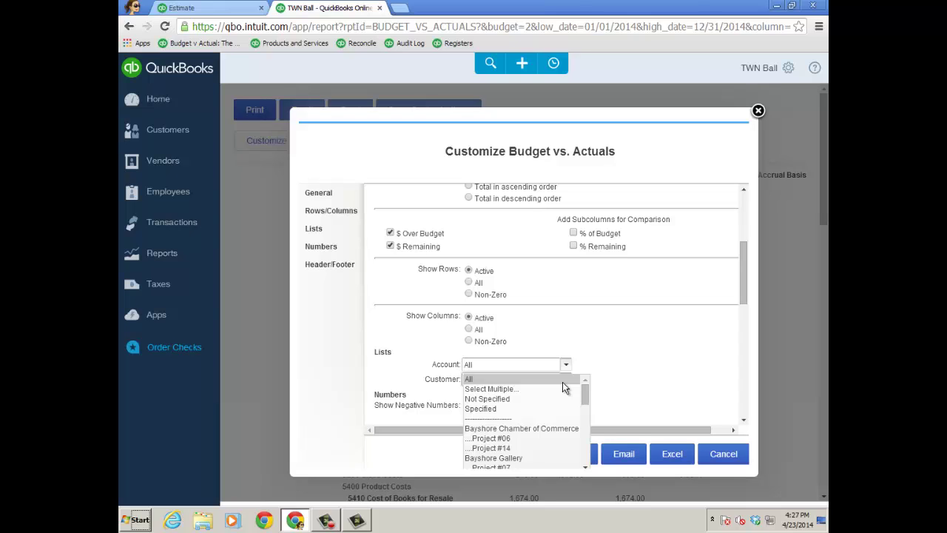
{"action": "mouse_move", "coordinate": [585, 396]}
{"action": "left_mouse_down"}
{"action": "mouse_move", "coordinate": [584, 406]}
{"action": "mouse_move", "coordinate": [504, 440]}
{"action": "left_mouse_up"}
{"action": "left_click", "coordinate": [502, 429]}
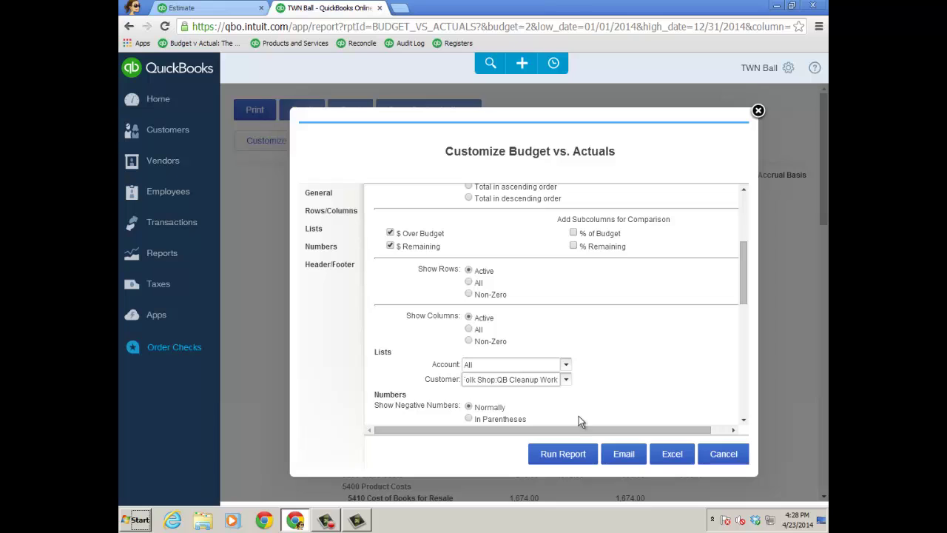
{"action": "left_click", "coordinate": [563, 455]}
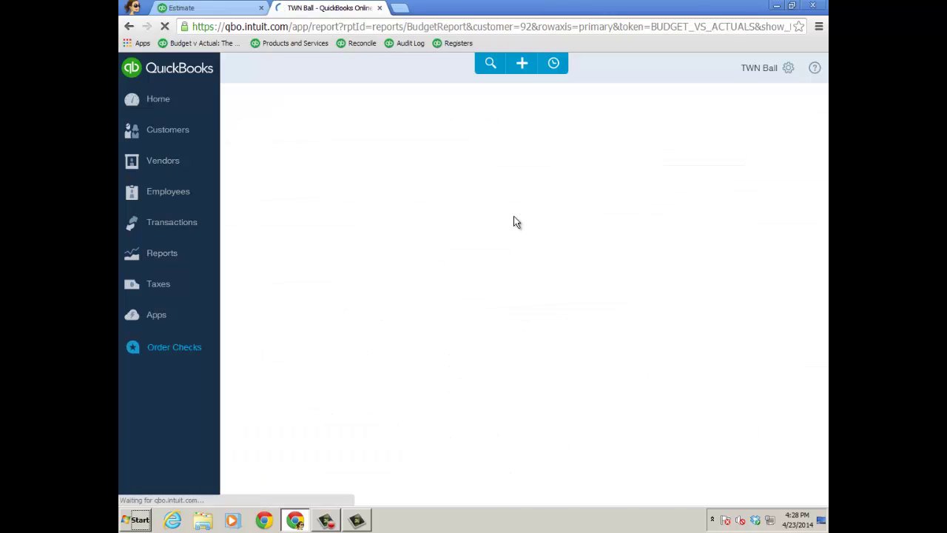
{"action": "scroll", "coordinate": [797, 350], "scroll_direction": "down", "scroll_amount": 1}
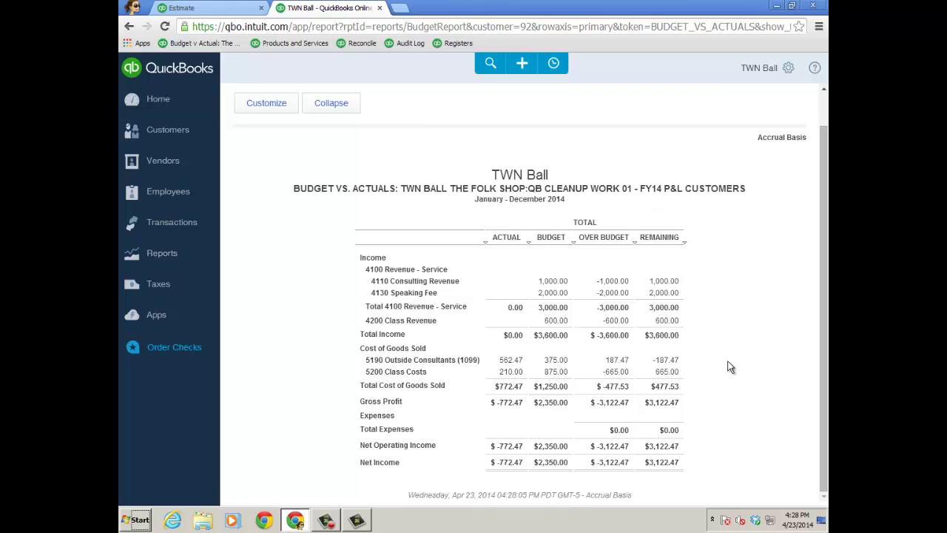
{"action": "scroll", "coordinate": [729, 367], "scroll_direction": "up", "scroll_amount": 1}
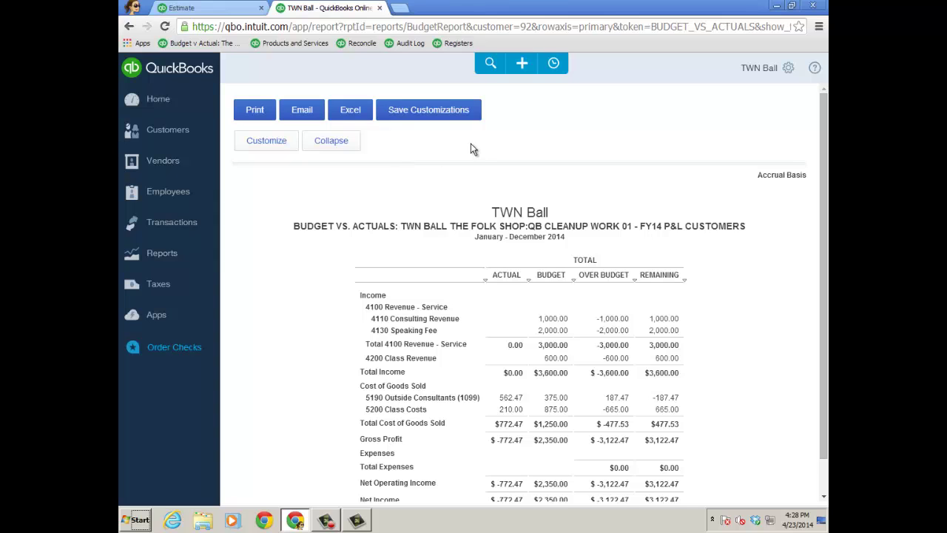
Save the report customizations under the suggested name in a new report group named Job Costing.
{"action": "left_click", "coordinate": [446, 118]}
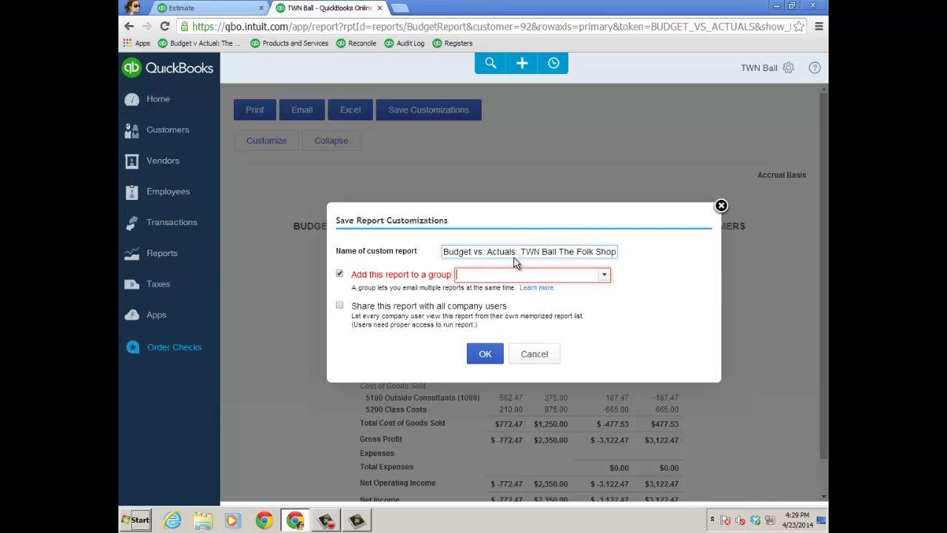
{"action": "left_click", "coordinate": [605, 275]}
{"action": "left_click", "coordinate": [478, 291]}
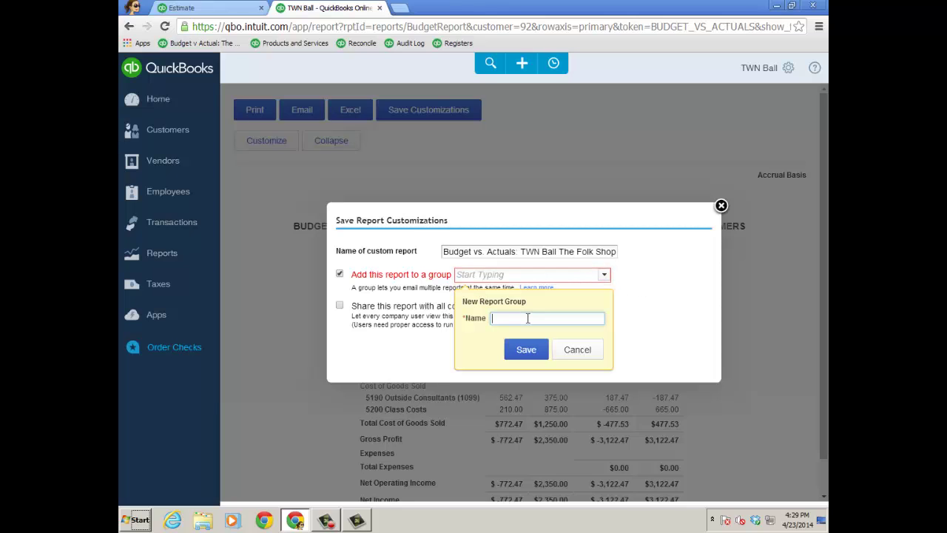
{"action": "type", "text": "Job Costing"}
{"action": "left_click", "coordinate": [530, 354]}
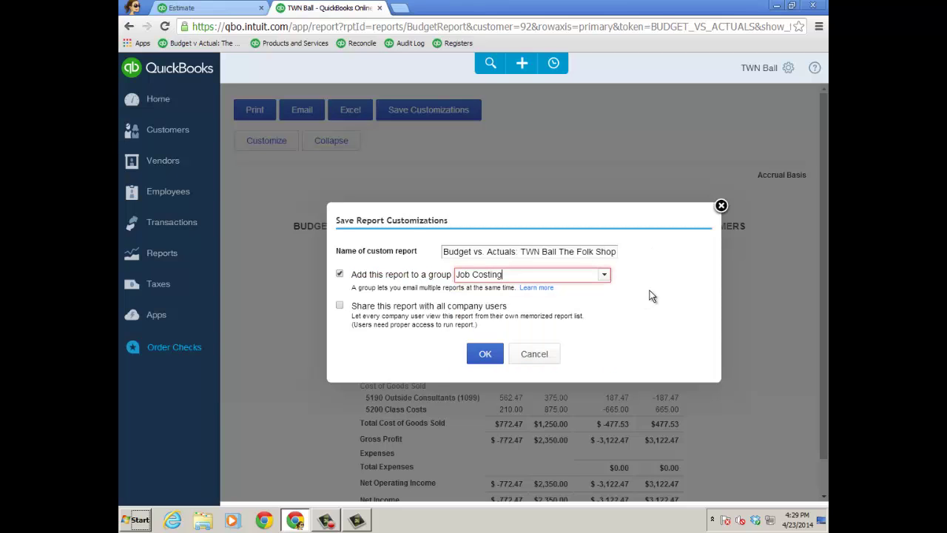
{"action": "left_click", "coordinate": [487, 354]}
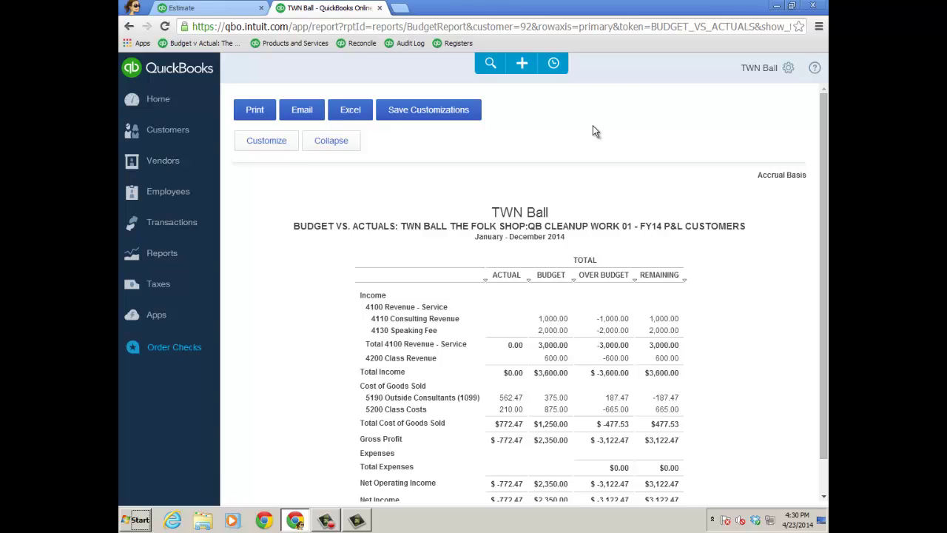
Bookmark the customized budget vs. actuals report in the Bookmarks bar as "Estimate to Actual for Folk Shop".
{"action": "left_click", "coordinate": [799, 27]}
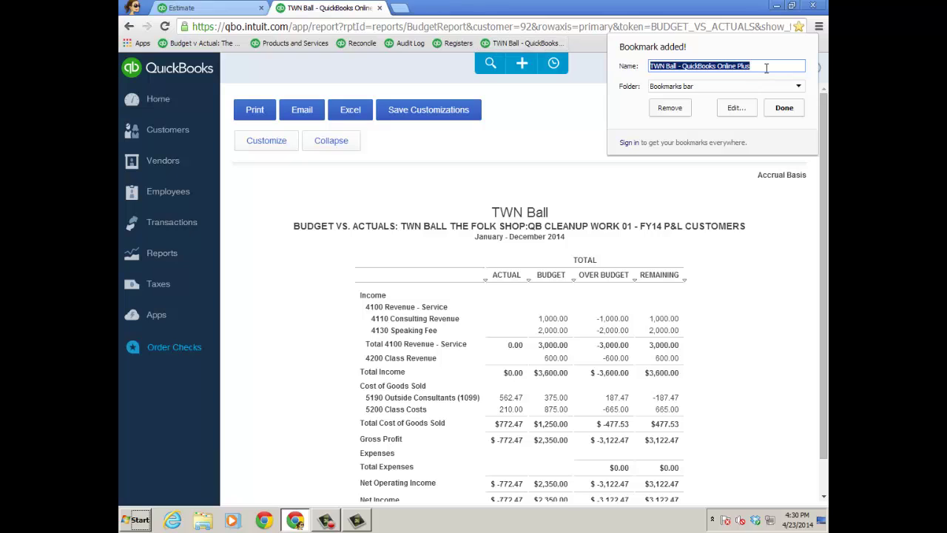
{"action": "type", "text": "Es"}
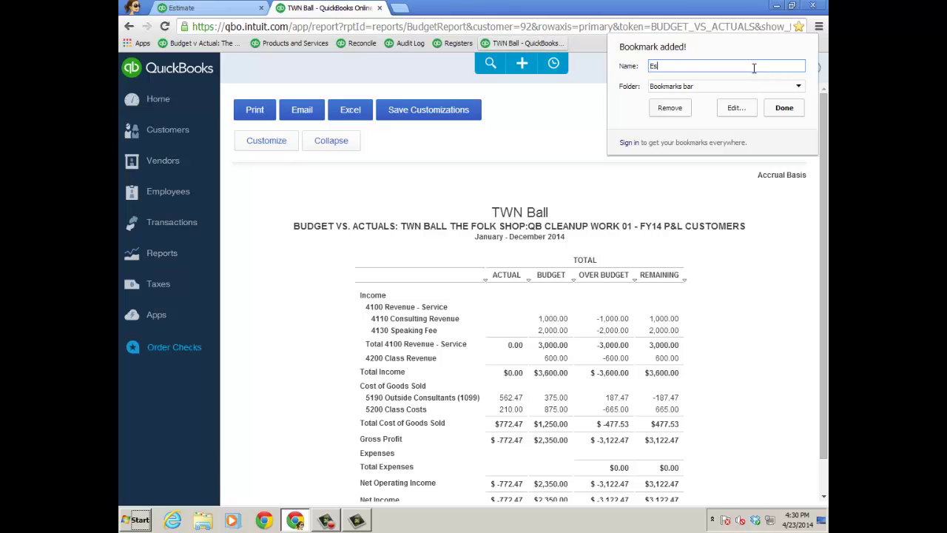
{"action": "type", "text": "timate to Actual for Folk Shop"}
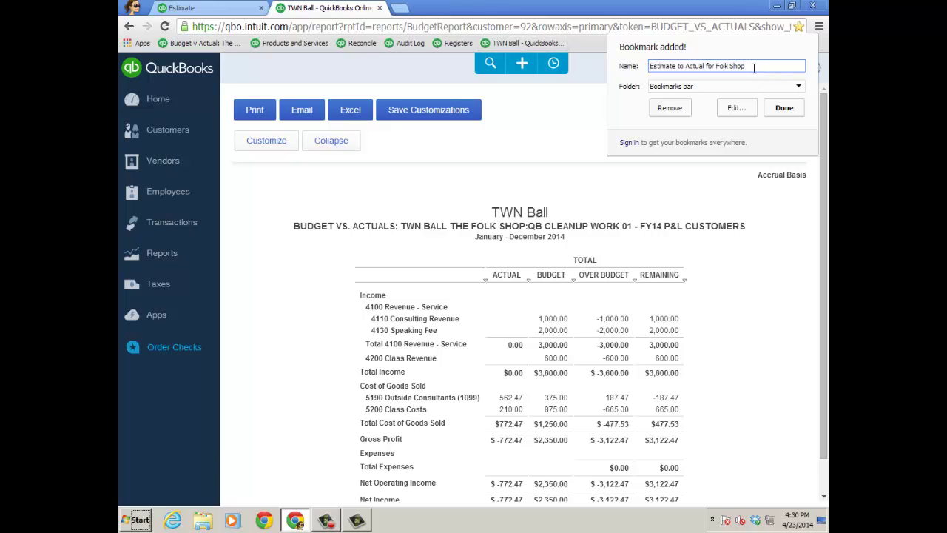
{"action": "left_click", "coordinate": [782, 109]}
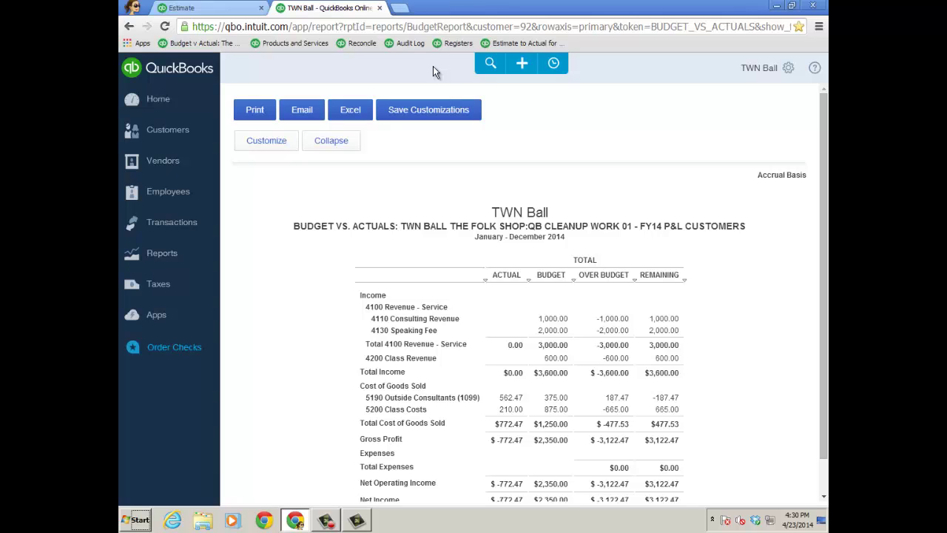
Open Estimate 1001 from The Folk Shop:QB Cleanup Work's transactions and make a copy of it.
{"action": "left_click", "coordinate": [176, 133]}
{"action": "scroll", "coordinate": [435, 368], "scroll_direction": "down", "scroll_amount": 5}
{"action": "left_click", "coordinate": [350, 445]}
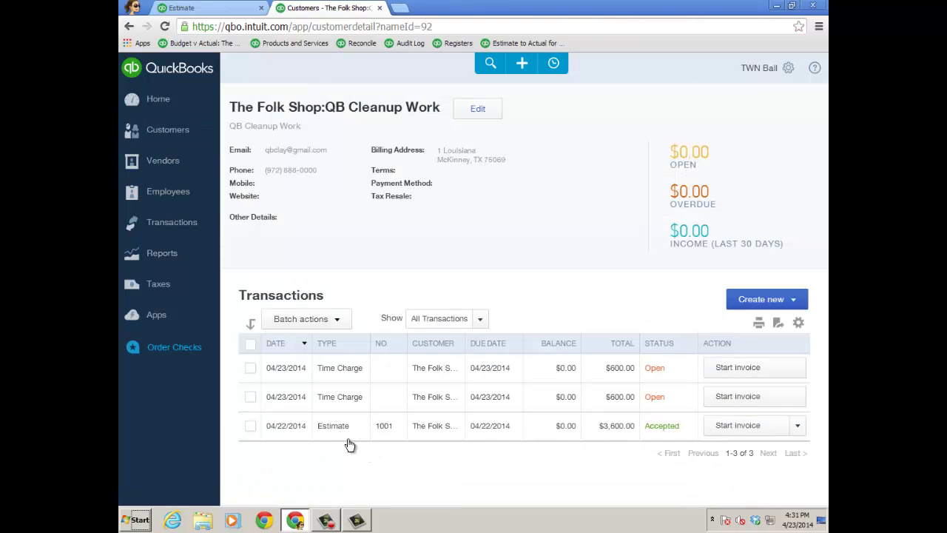
{"action": "left_click", "coordinate": [350, 433]}
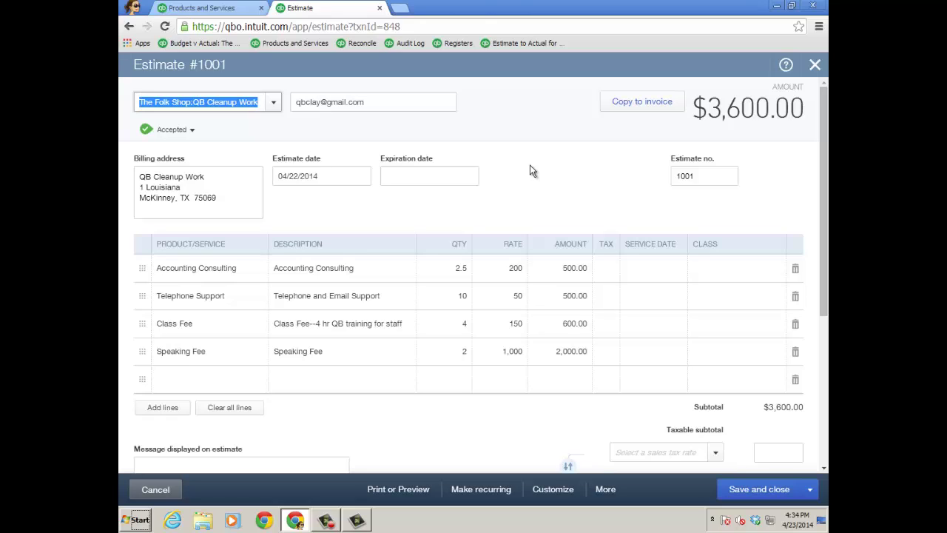
{"action": "left_click", "coordinate": [606, 489]}
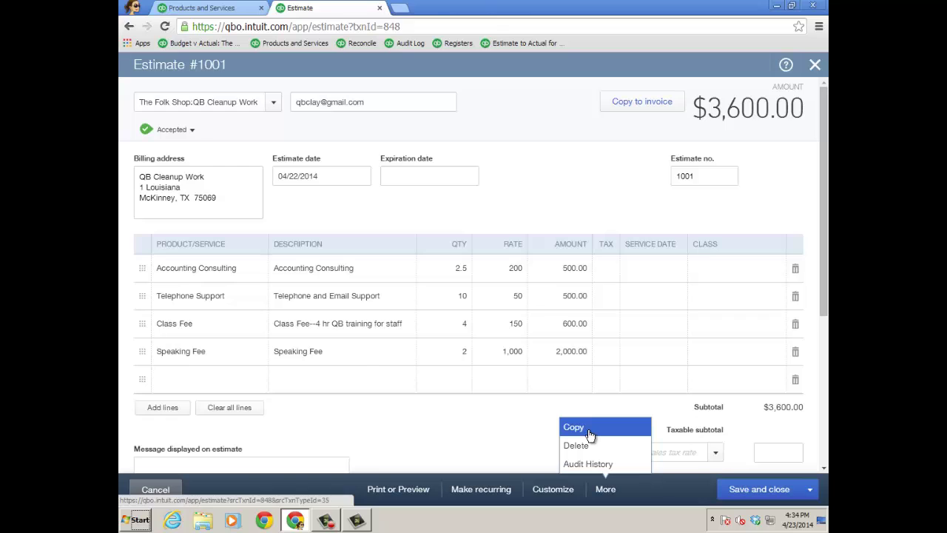
{"action": "left_click", "coordinate": [590, 437]}
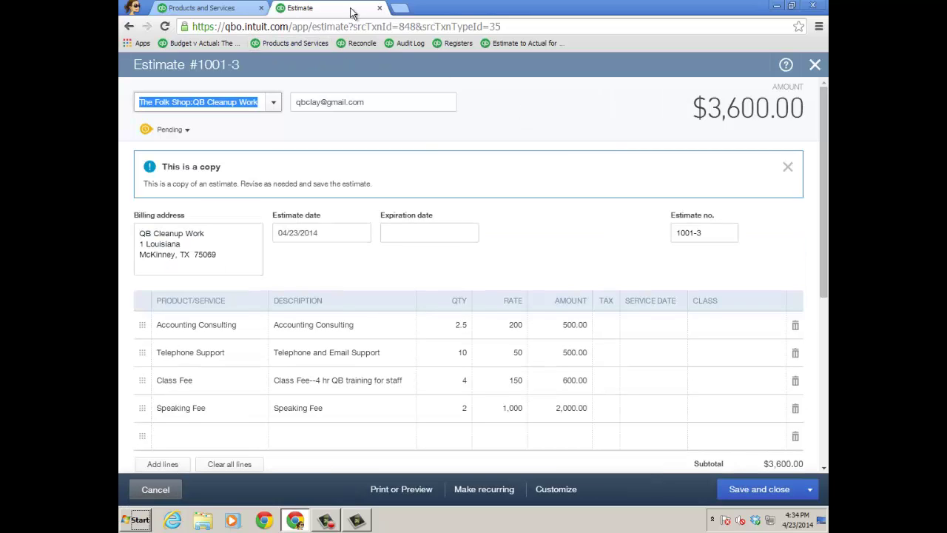
Open the original Estimate 1001 from the recent transactions in the Products and Services browser tab and compare it with the copy.
{"action": "left_click", "coordinate": [237, 10]}
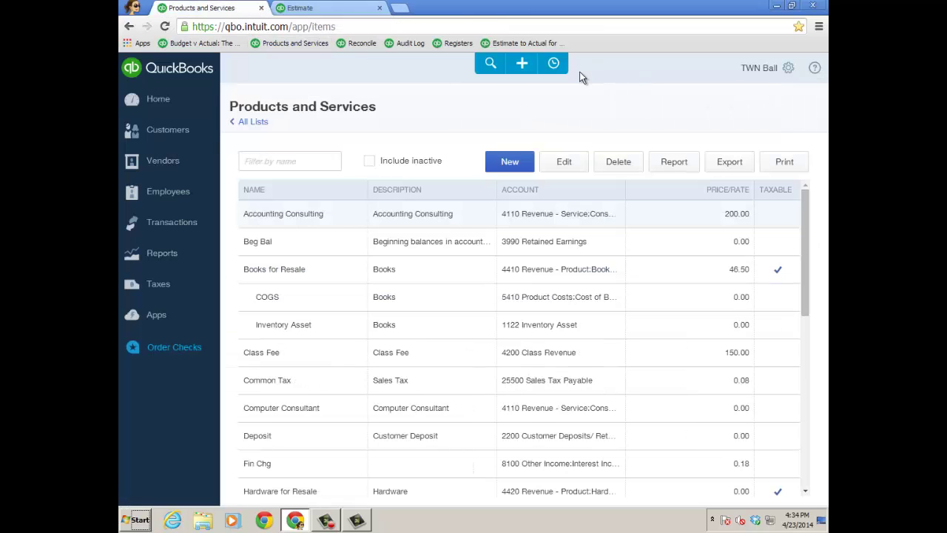
{"action": "left_click", "coordinate": [554, 65]}
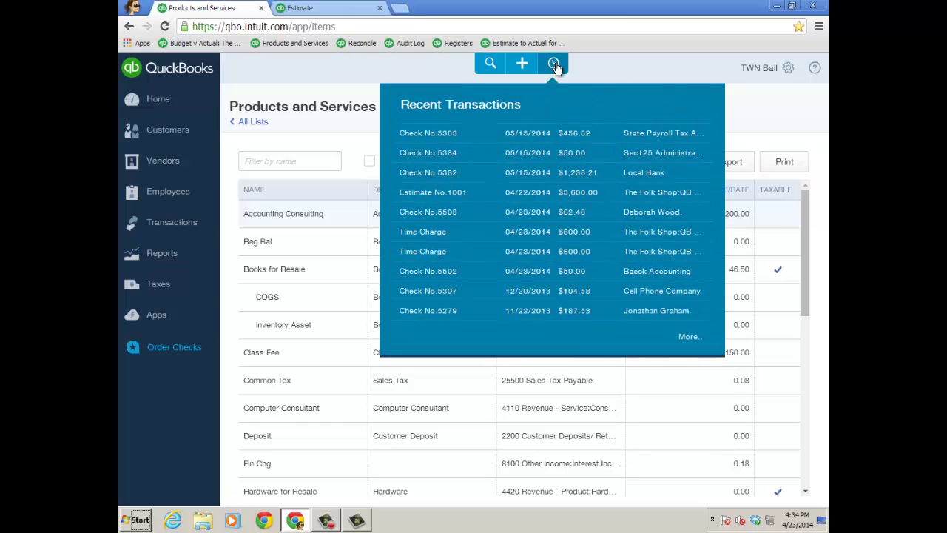
{"action": "left_click", "coordinate": [473, 193]}
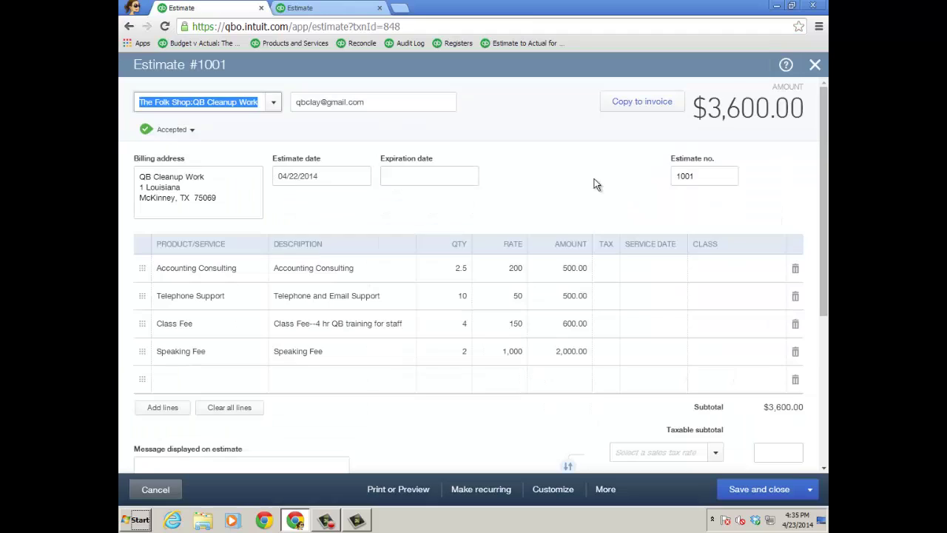
{"action": "left_click", "coordinate": [329, 9]}
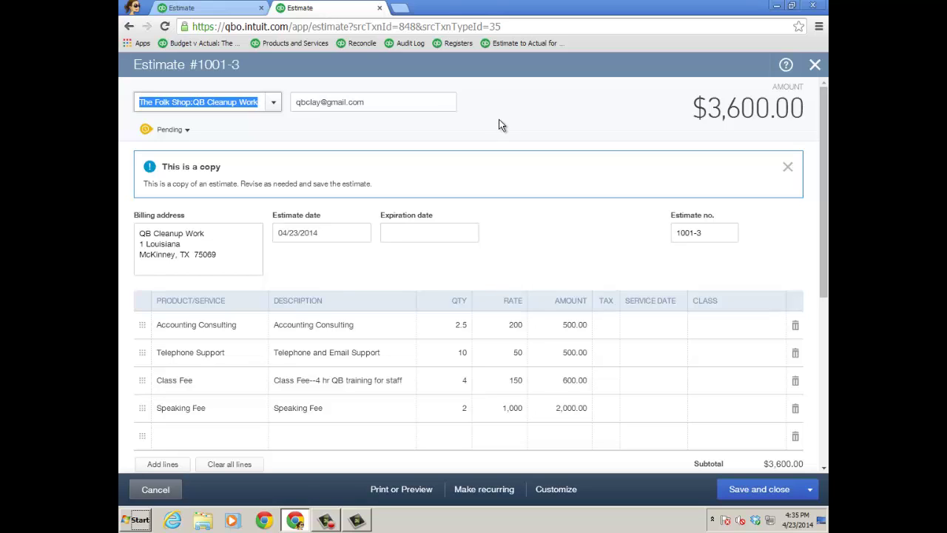
{"action": "left_click", "coordinate": [240, 9]}
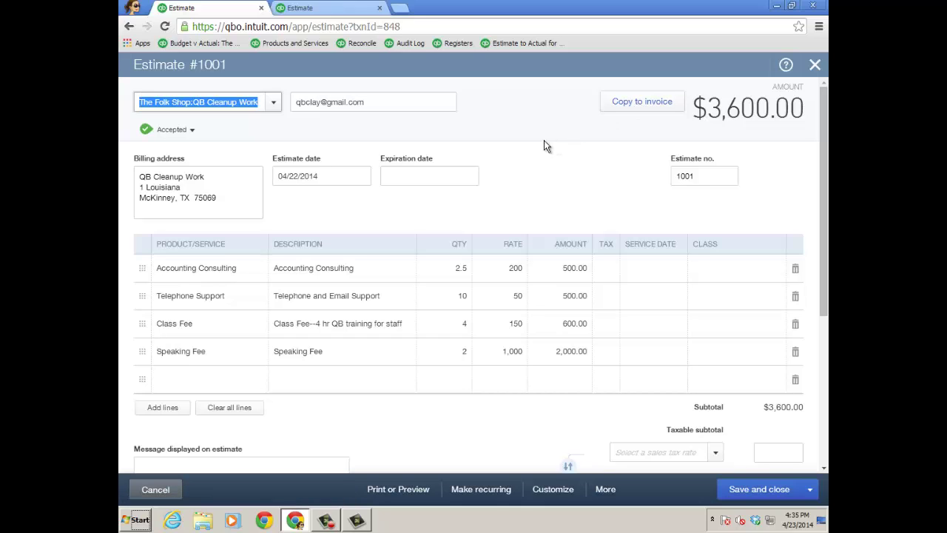
Set the original estimate's quantities to 1.5 for Accounting Consulting and 5 for Telephone Support.
{"action": "left_click", "coordinate": [464, 272]}
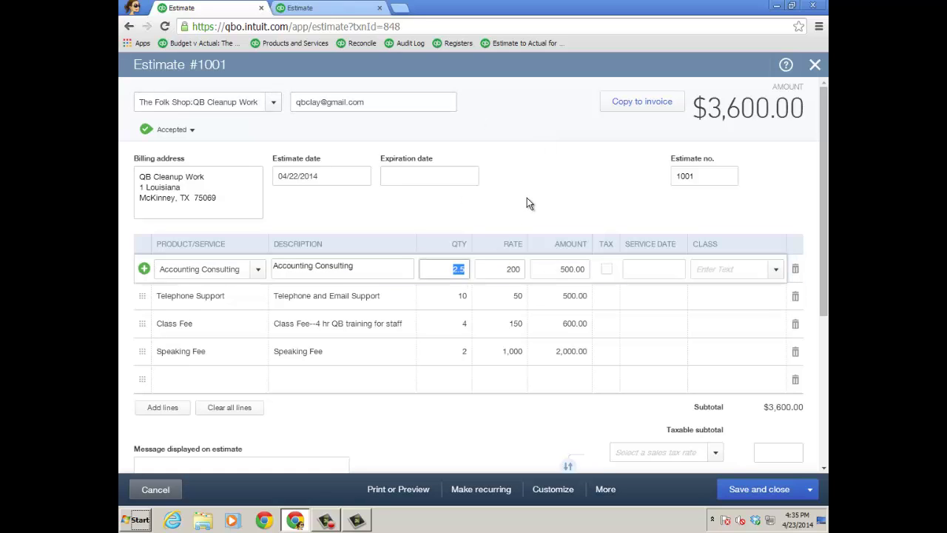
{"action": "type", "text": "1.5"}
{"action": "left_click", "coordinate": [466, 298]}
{"action": "type", "text": "5"}
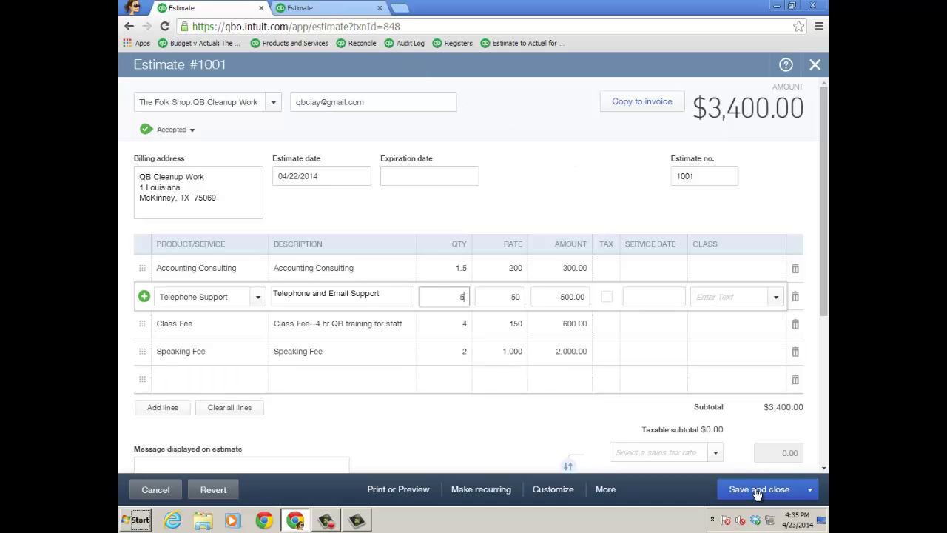
Set the copied estimate's quantities to 1 for Accounting Consulting, 5 for Telephone Support, and 0 for Class Fee and Speaking Fee.
{"action": "left_click", "coordinate": [358, 8]}
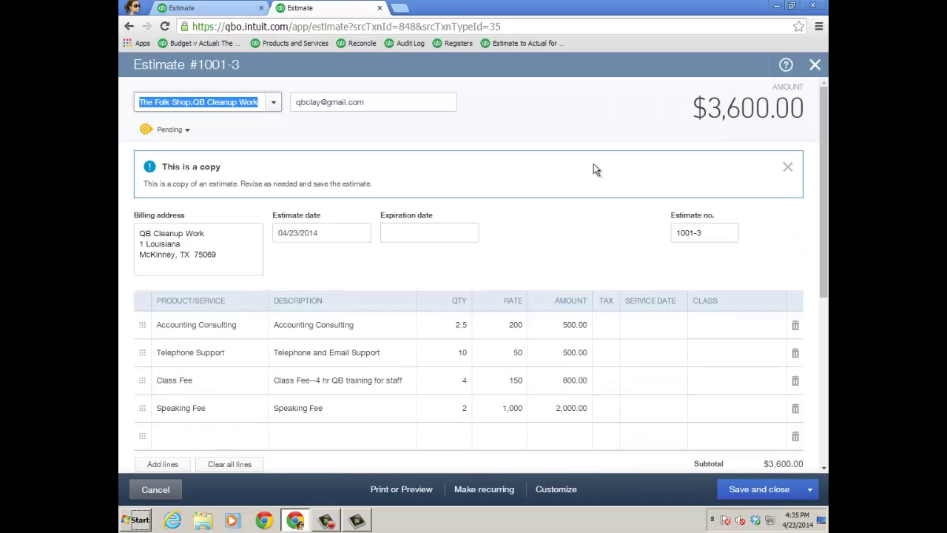
{"action": "left_click", "coordinate": [462, 327]}
{"action": "type", "text": "1"}
{"action": "left_click", "coordinate": [459, 353]}
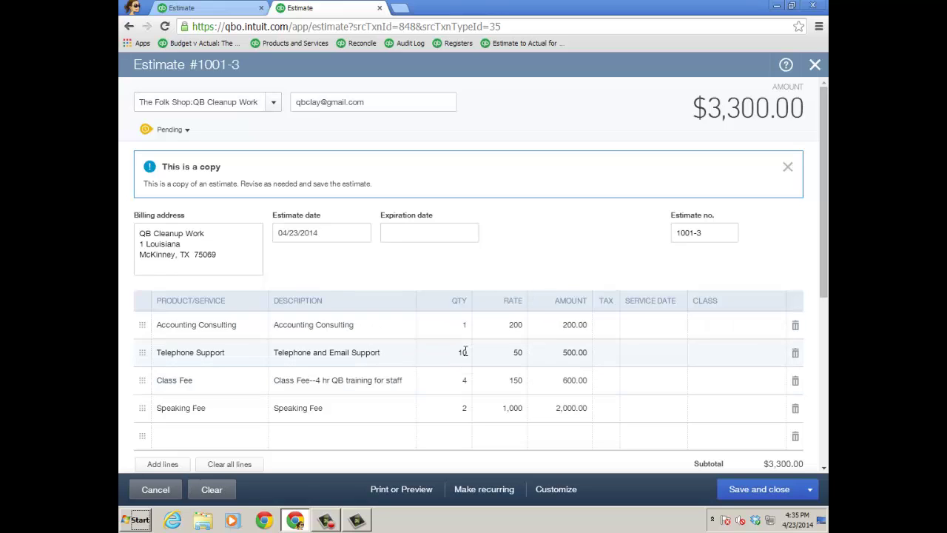
{"action": "type", "text": "5"}
{"action": "left_click", "coordinate": [463, 382]}
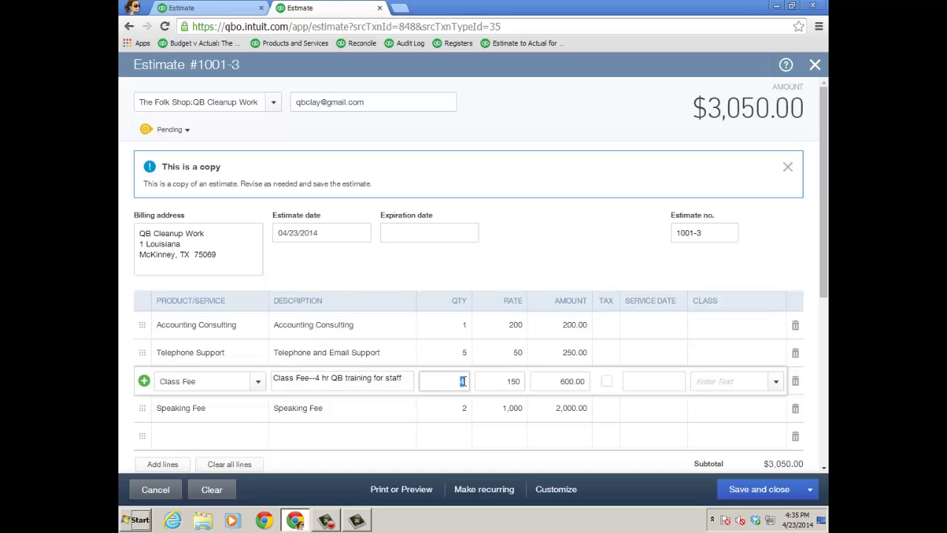
{"action": "type", "text": "0"}
{"action": "left_click", "coordinate": [466, 407]}
{"action": "type", "text": "0"}
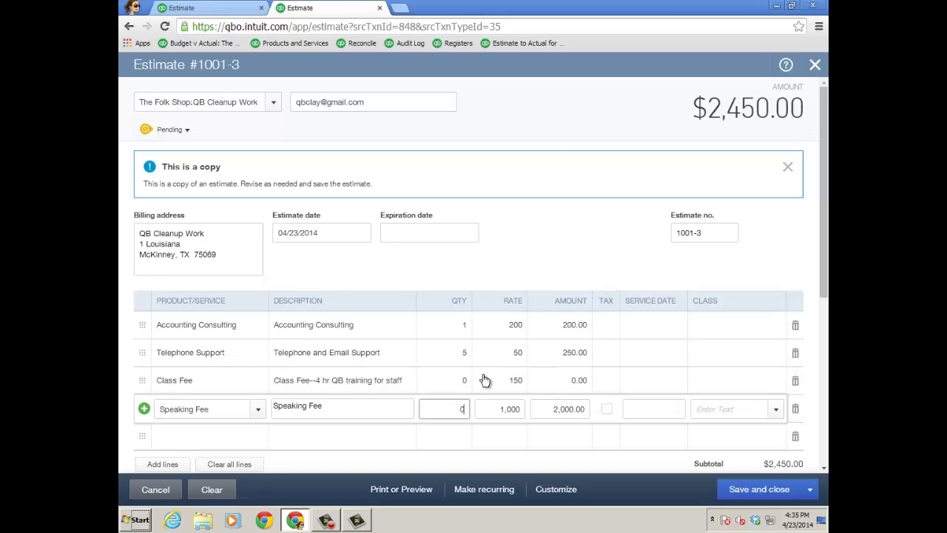
Renumber the original estimate as 1001-1, then save and close it.
{"action": "left_click", "coordinate": [214, 8]}
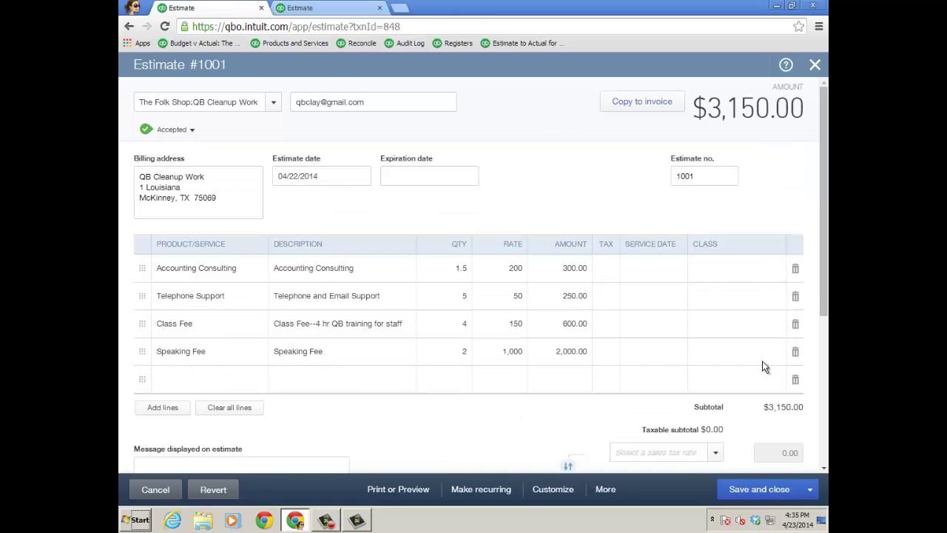
{"action": "left_click", "coordinate": [698, 177]}
{"action": "type", "text": "-1"}
{"action": "left_click", "coordinate": [788, 488]}
Copy Estimate 1001-1 to an invoice without adding the other suggested charges, then save and close the invoice.
{"action": "left_click", "coordinate": [322, 9]}
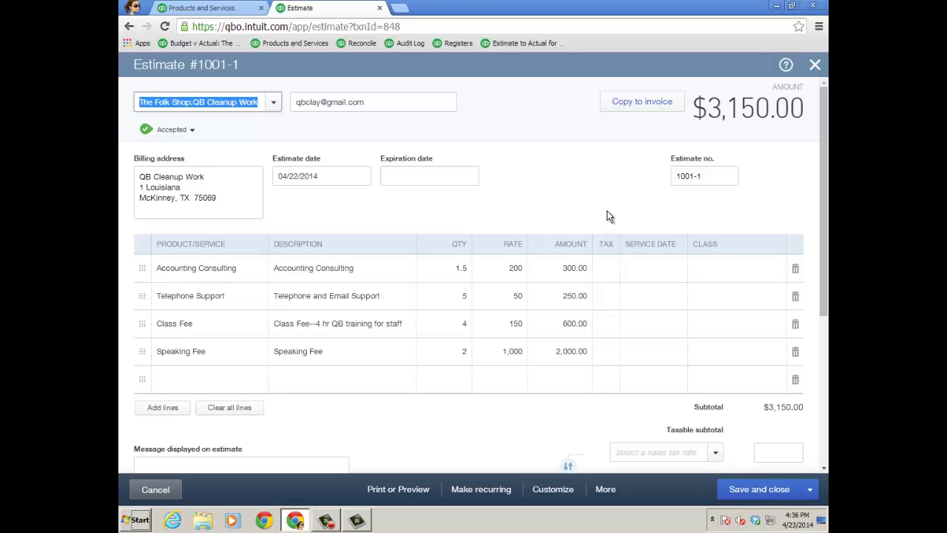
{"action": "left_click", "coordinate": [642, 108]}
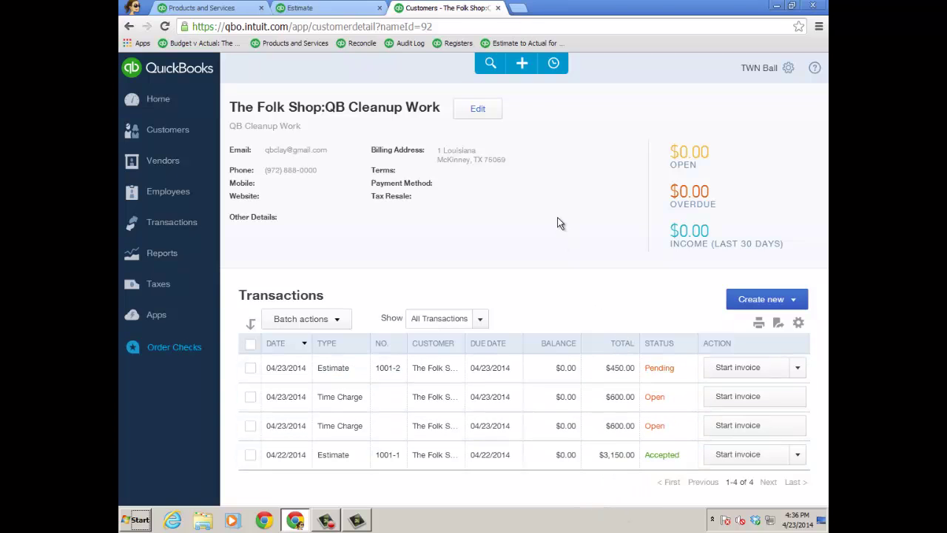
{"action": "left_click", "coordinate": [318, 8]}
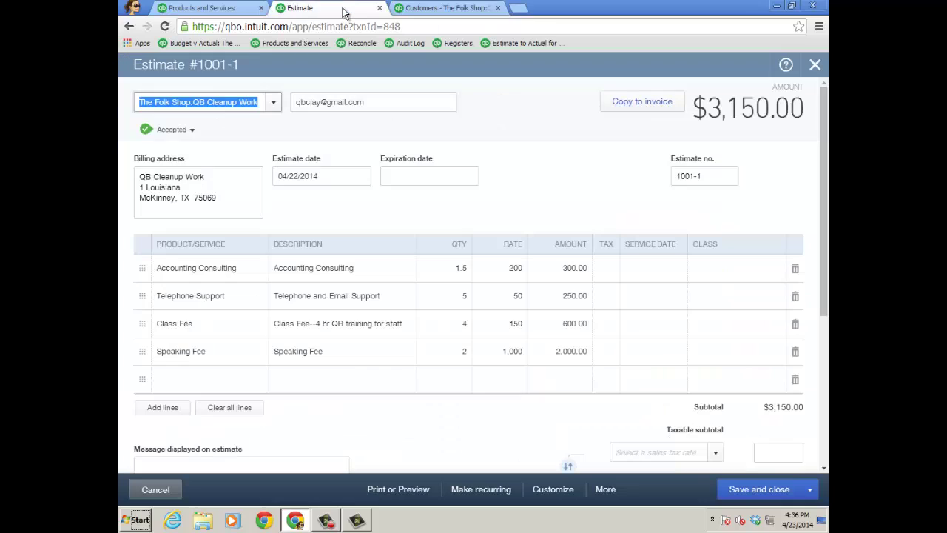
{"action": "left_click", "coordinate": [636, 102]}
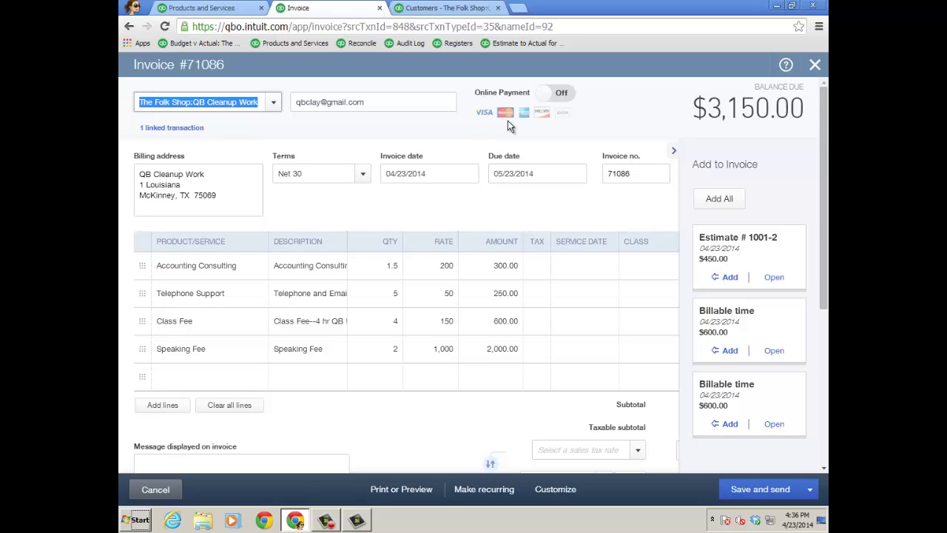
{"action": "left_click", "coordinate": [674, 151]}
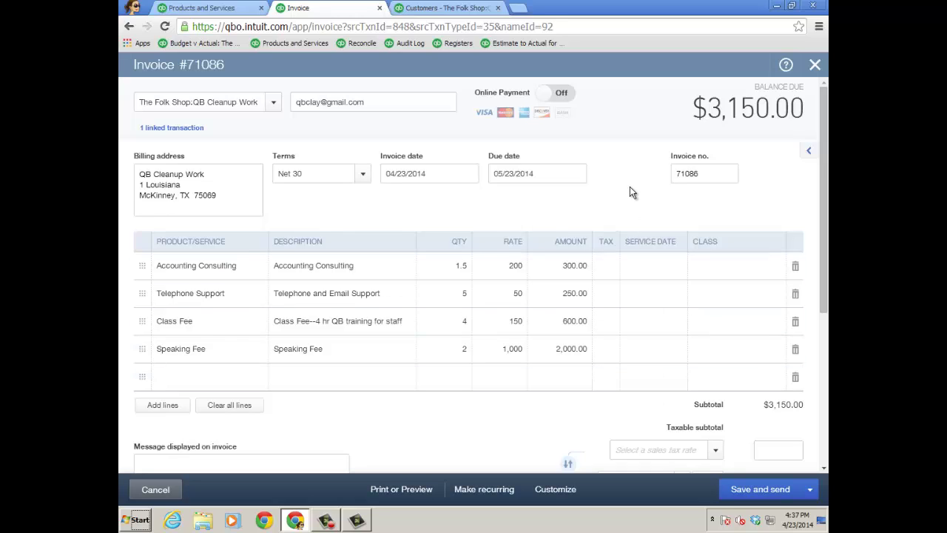
{"action": "left_click", "coordinate": [812, 492]}
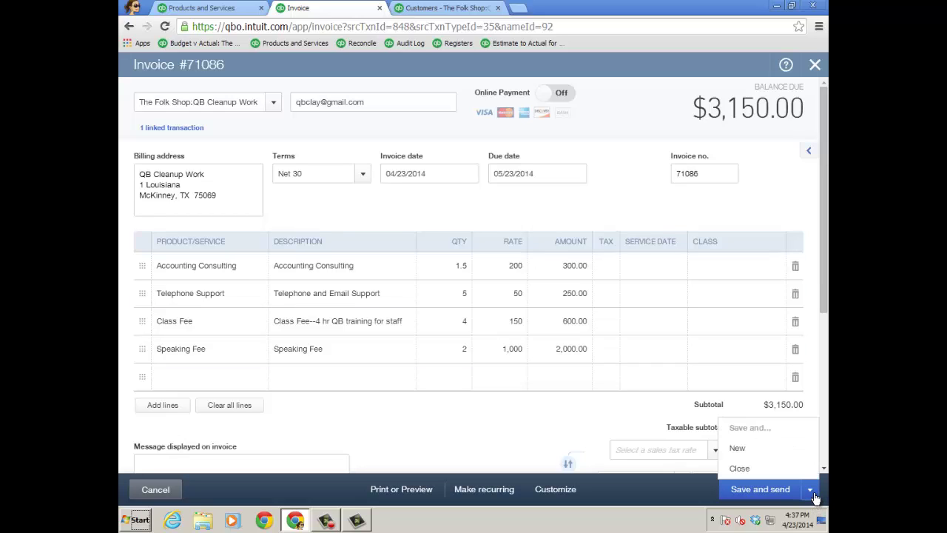
{"action": "left_click", "coordinate": [744, 469]}
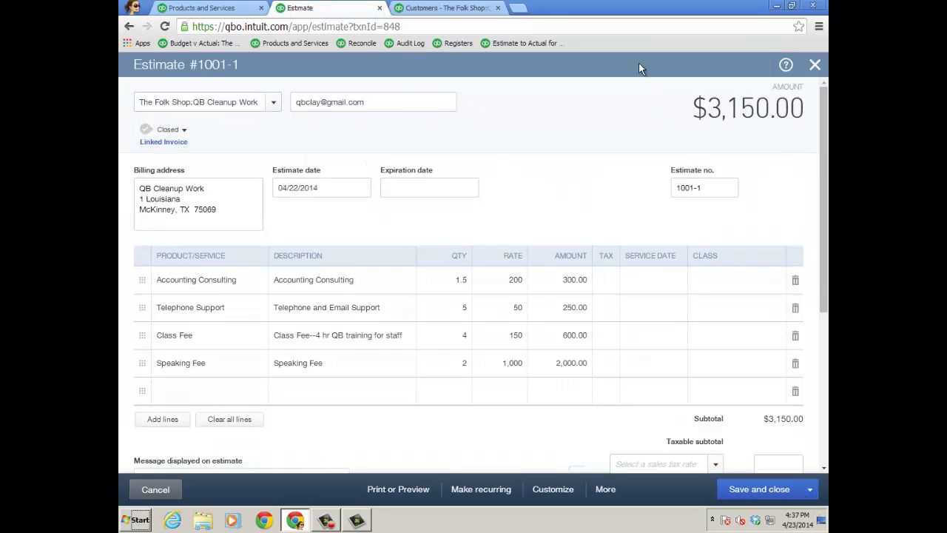
Reopen the bookmarked Estimate to Actual report in the Products and Services browser tab and compare actual amounts with the budget.
{"action": "left_click", "coordinate": [215, 9]}
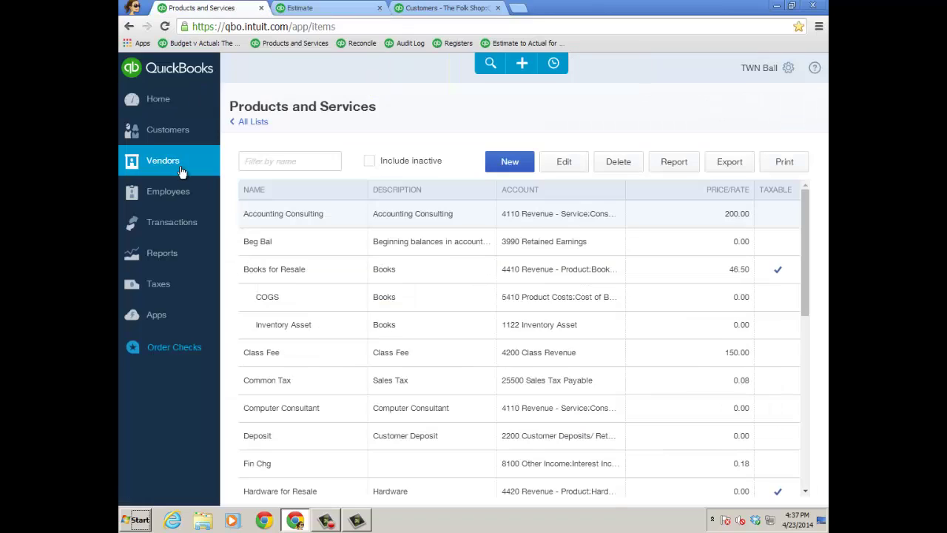
{"action": "left_click", "coordinate": [525, 44]}
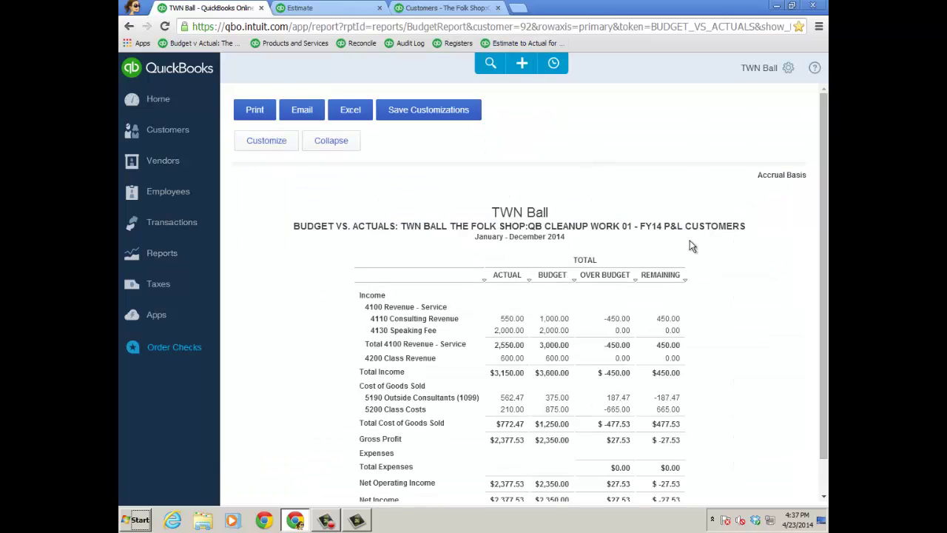
{"action": "scroll", "coordinate": [740, 324], "scroll_direction": "down", "scroll_amount": 1}
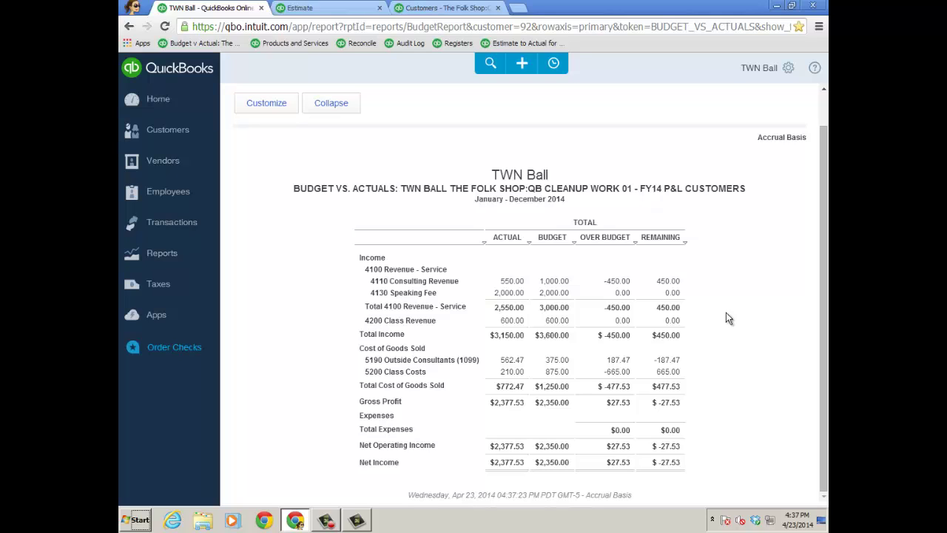
Close Estimate 1001-1 and return to the QB Cleanup Work transactions list.
{"action": "left_click", "coordinate": [332, 9]}
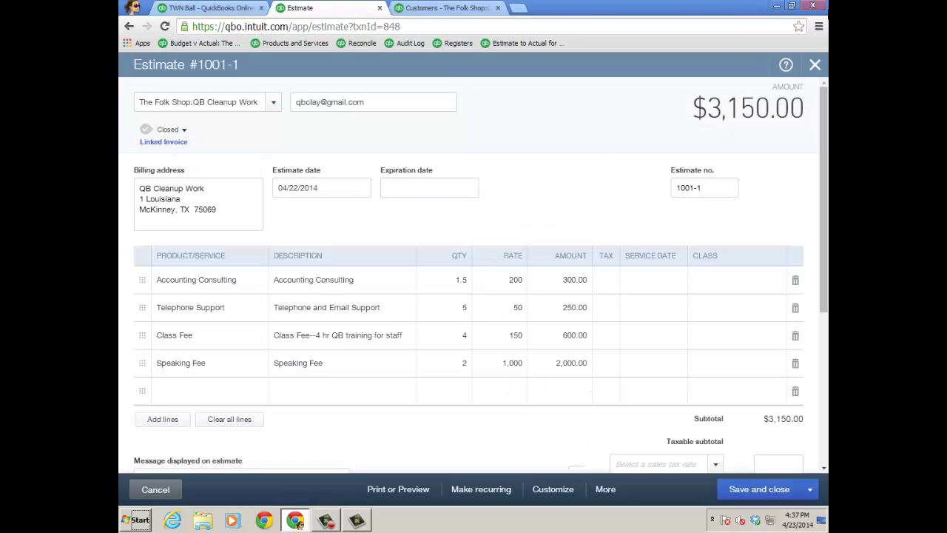
{"action": "left_click", "coordinate": [815, 64]}
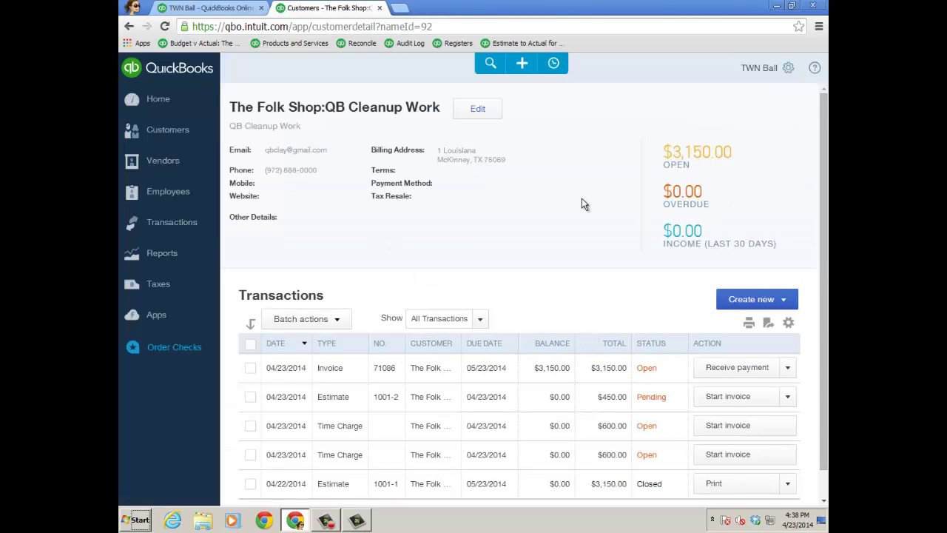